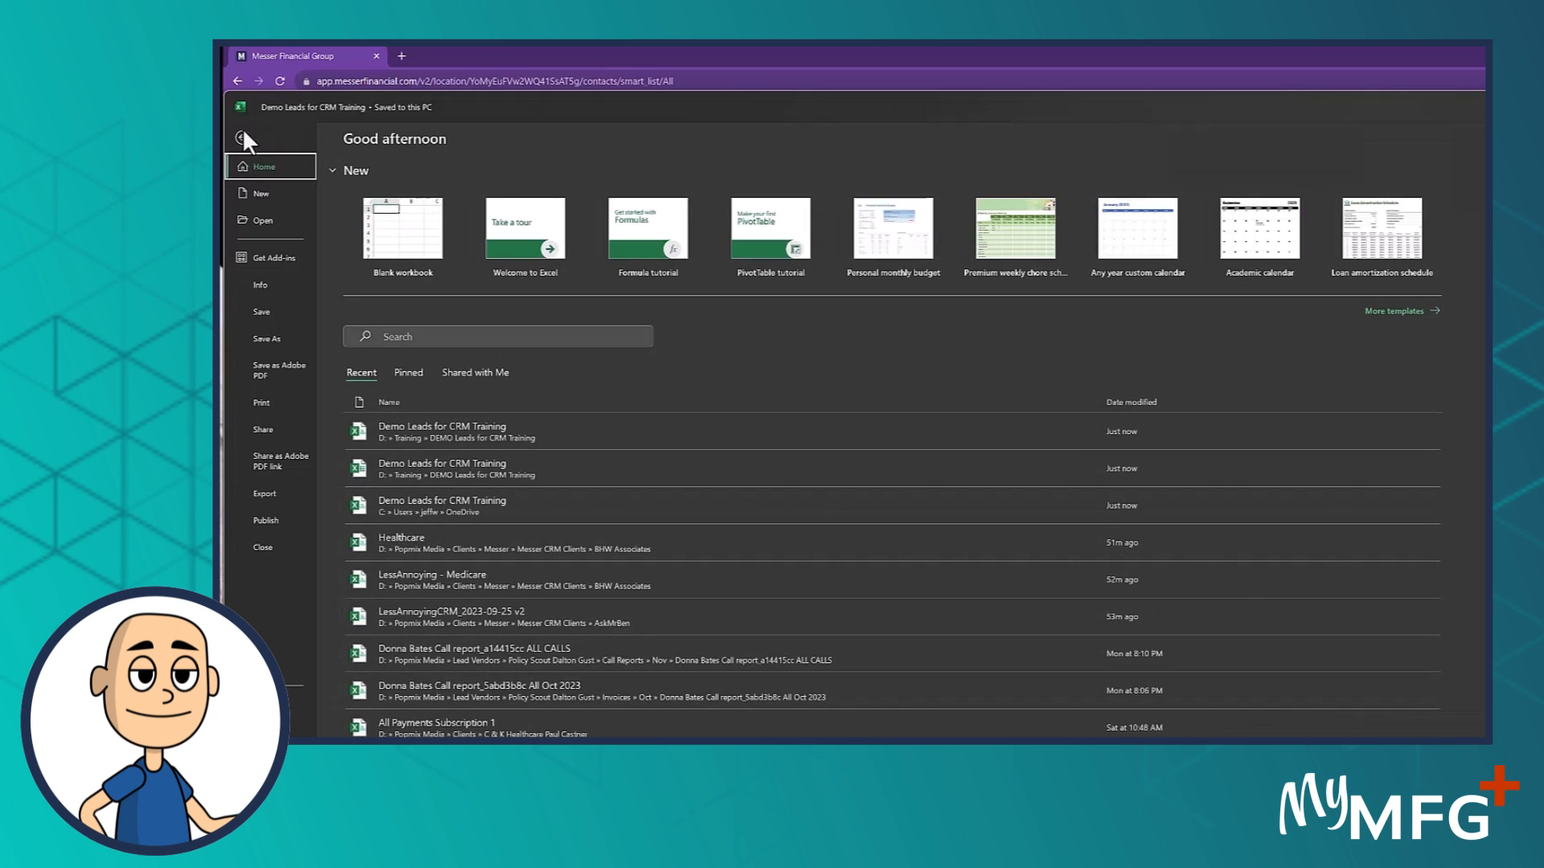
- Save the leads workbook as 'Demo Leads for CRM Training' in CSV UTF-8 format, replacing the existing copy
left_click(270, 338)
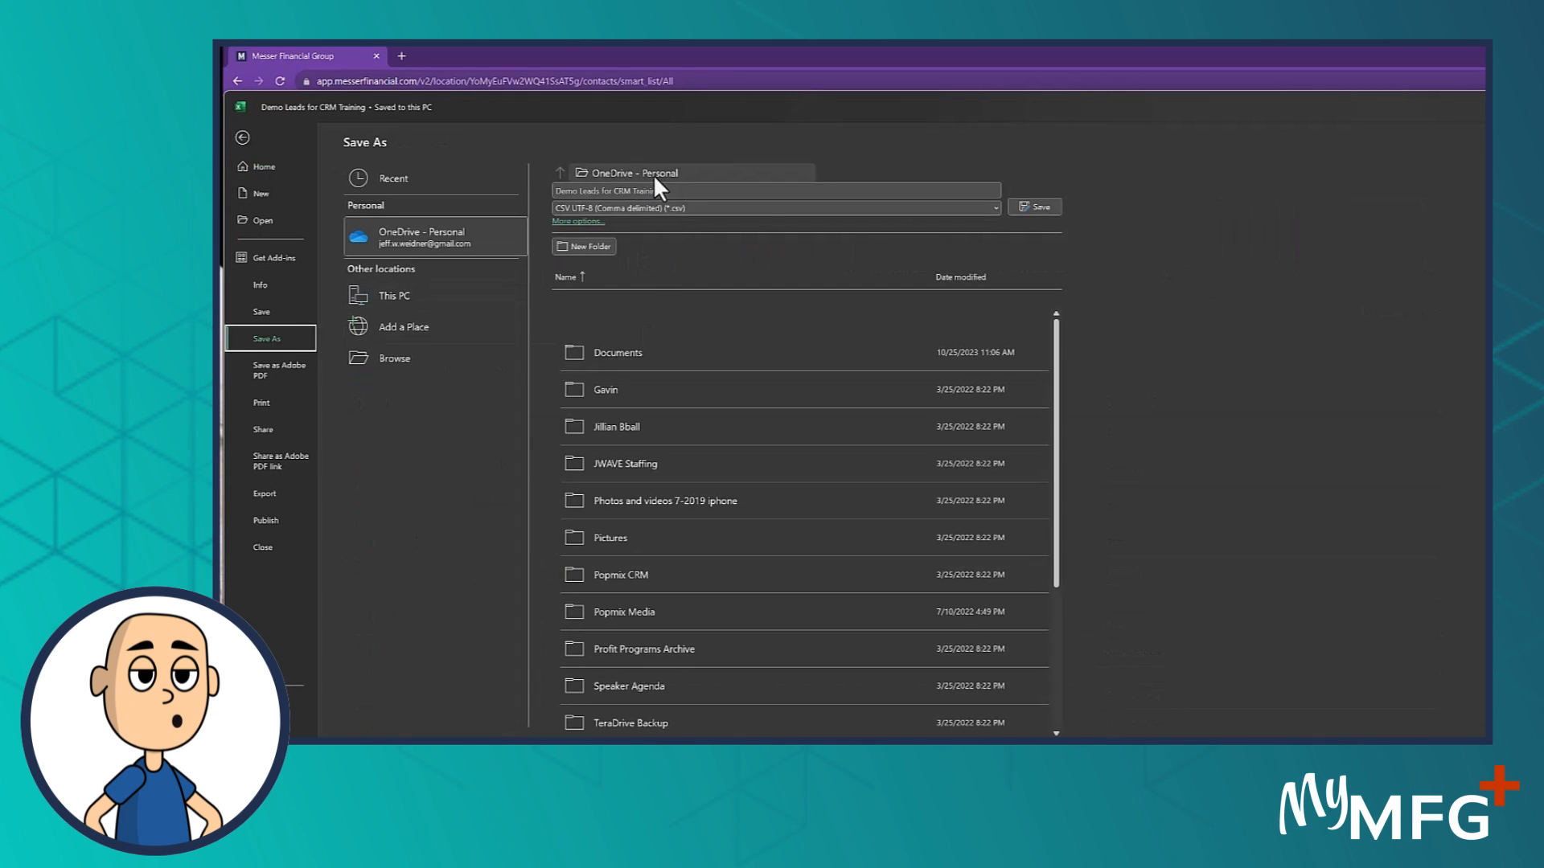
left_click(396, 354)
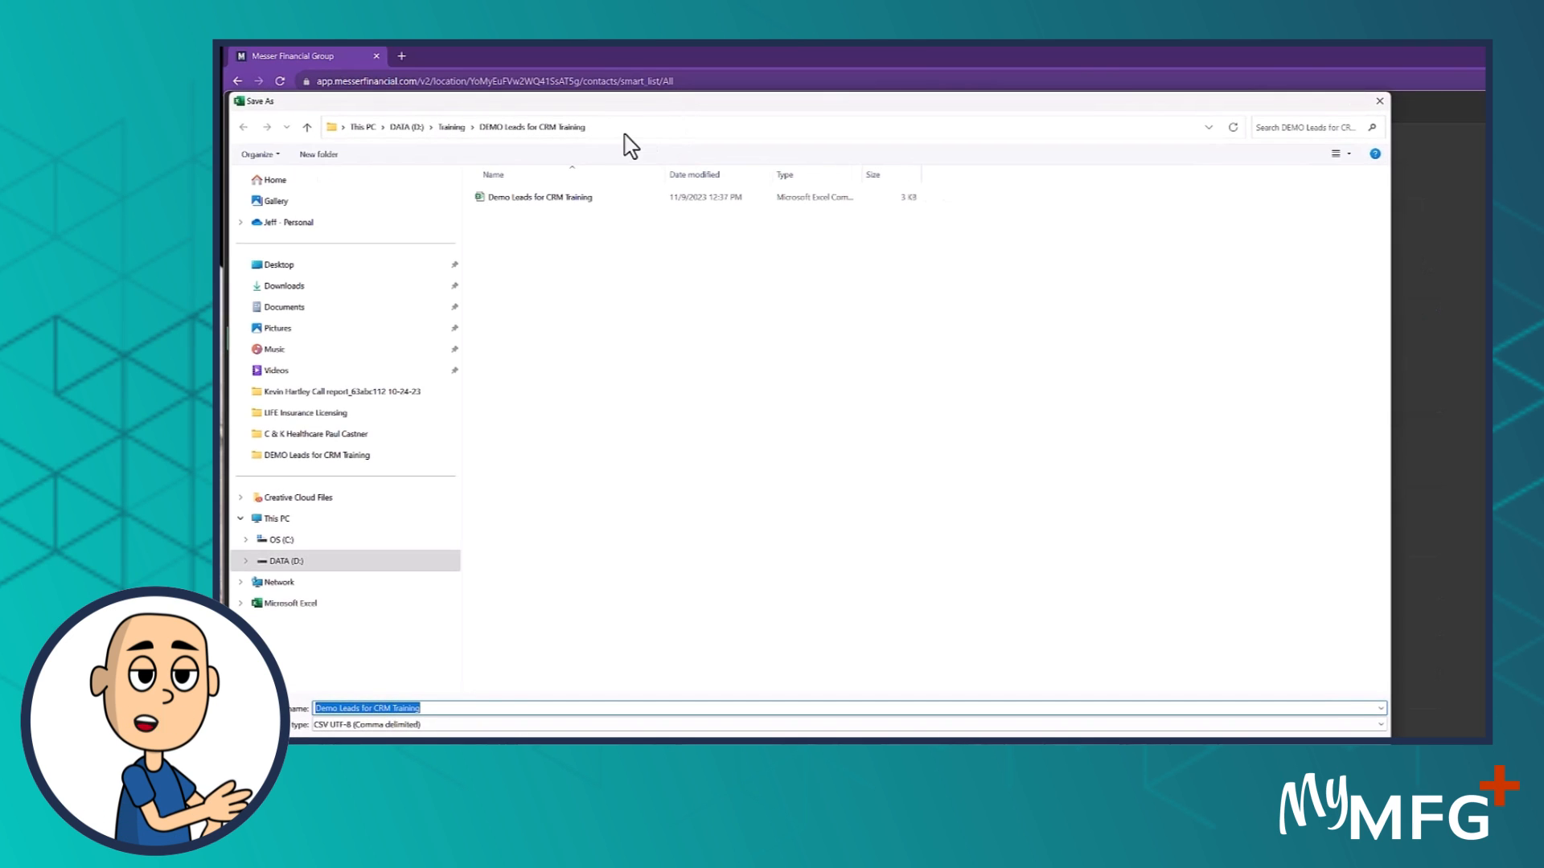
left_click(625, 130)
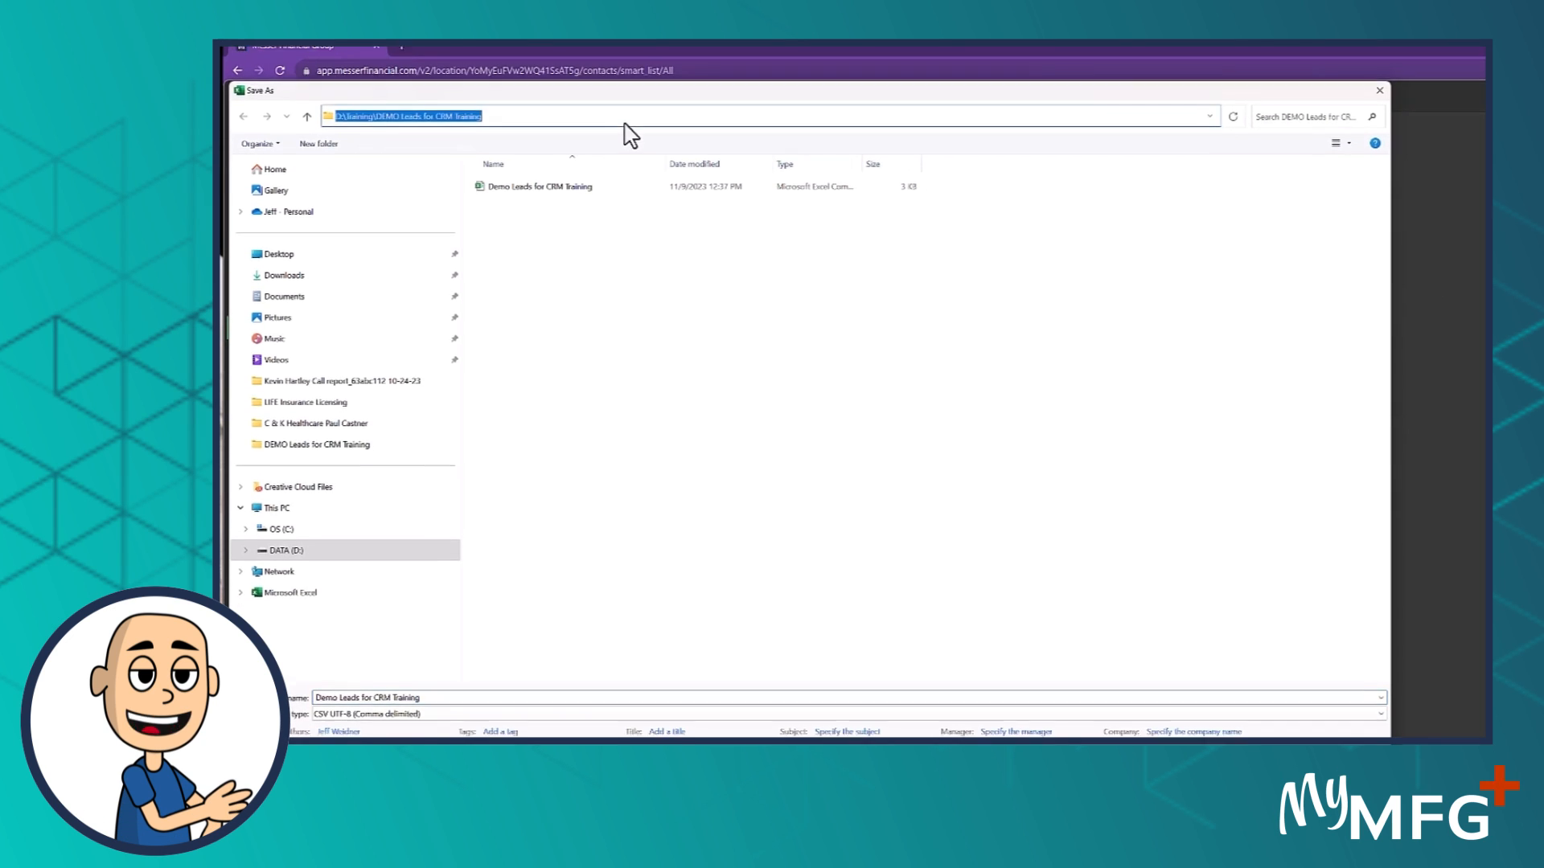
left_click(444, 662)
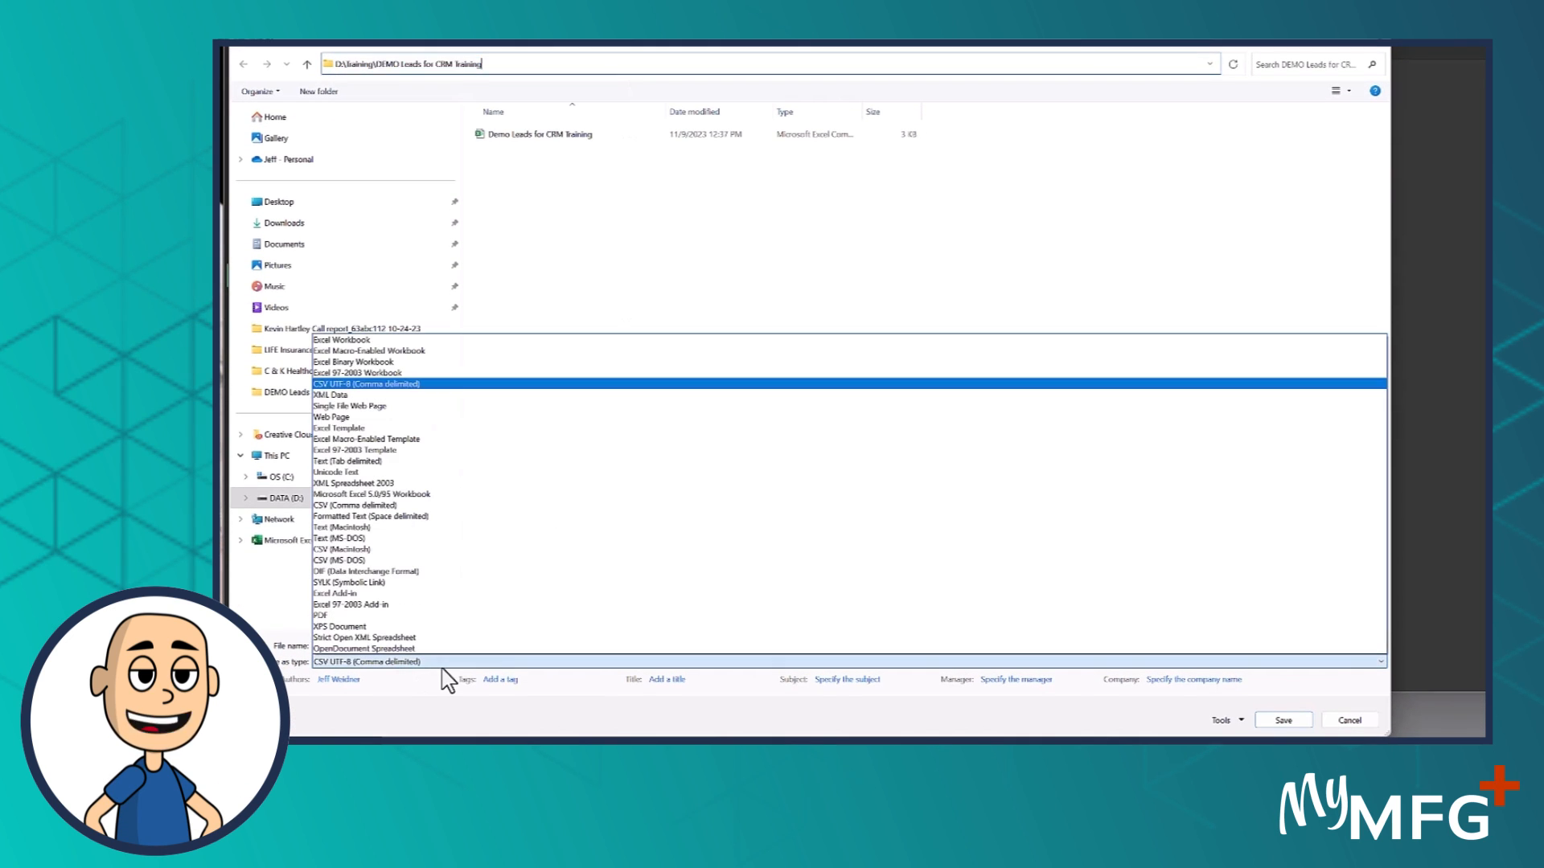
left_click(375, 386)
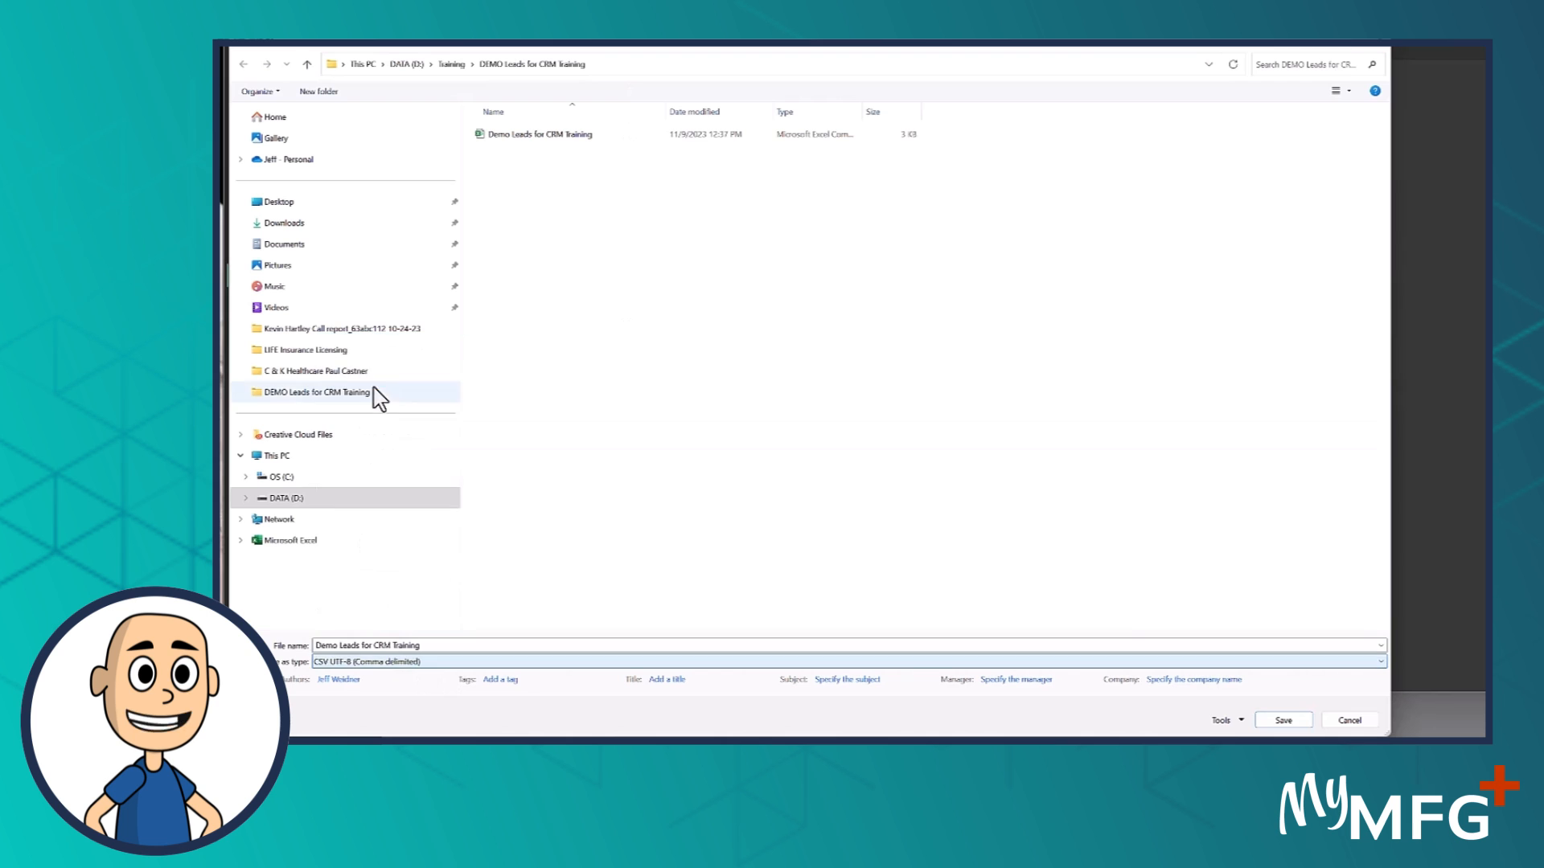
left_click(1273, 720)
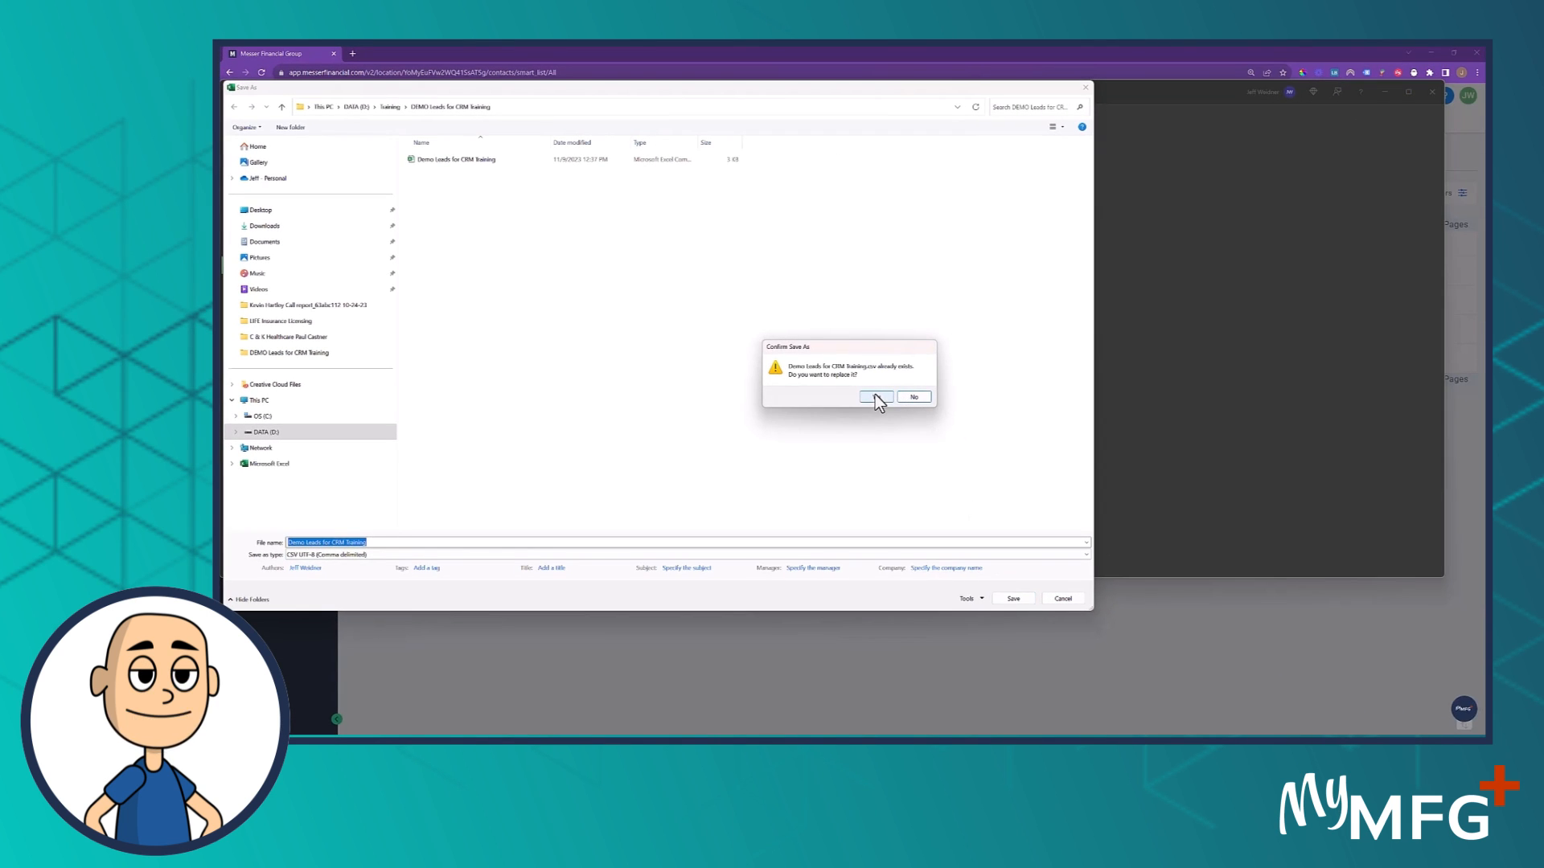
left_click(874, 396)
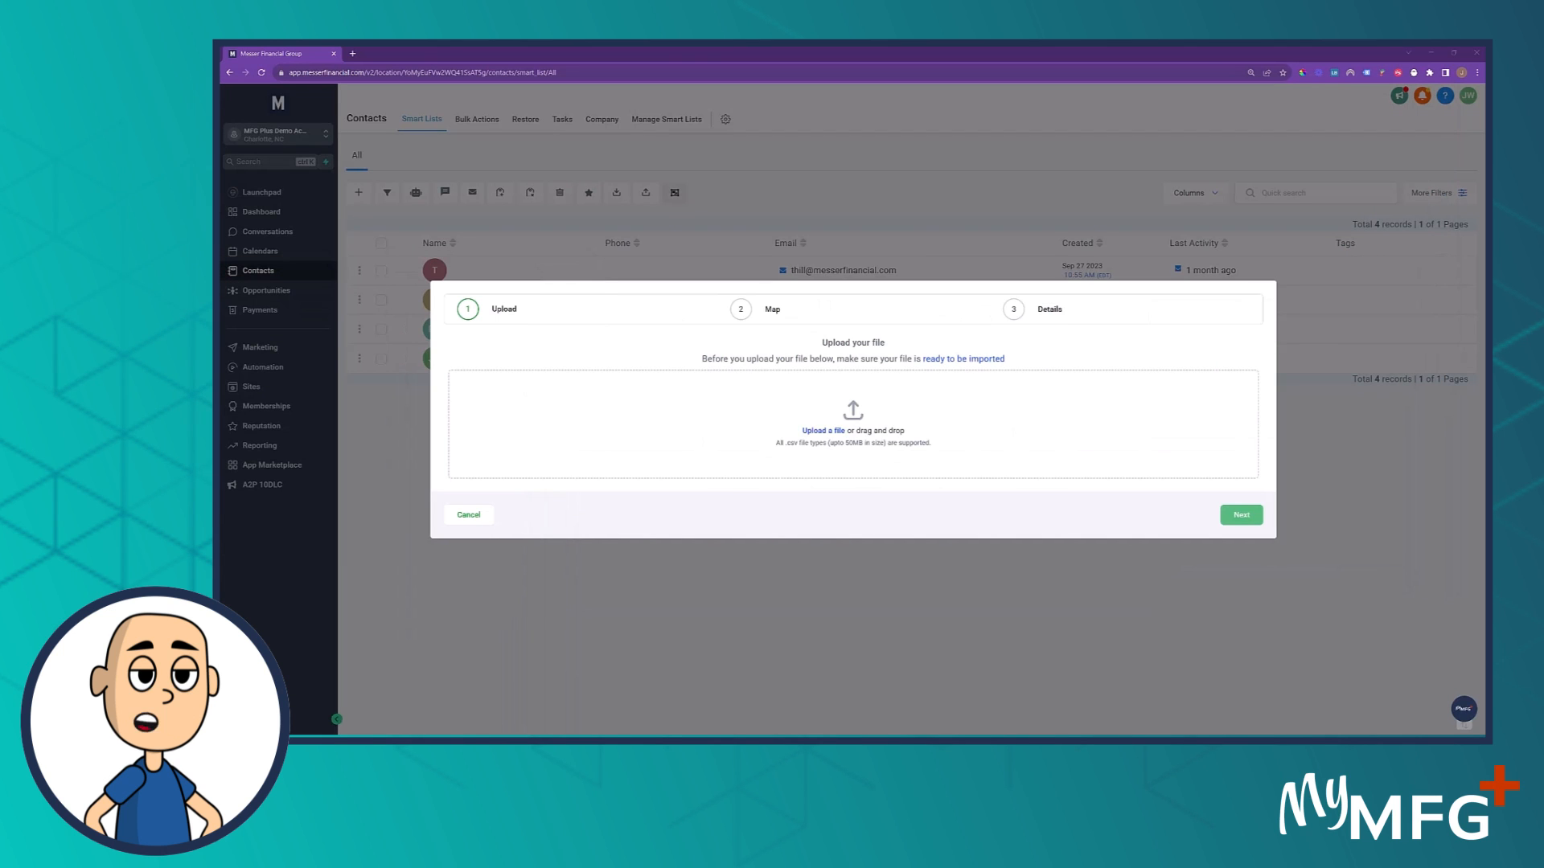
- Place the DEMO Leads for CRM Training folder window beside the upload dialog with the Type column widened
left_click_drag(222, 127, 985, 127)
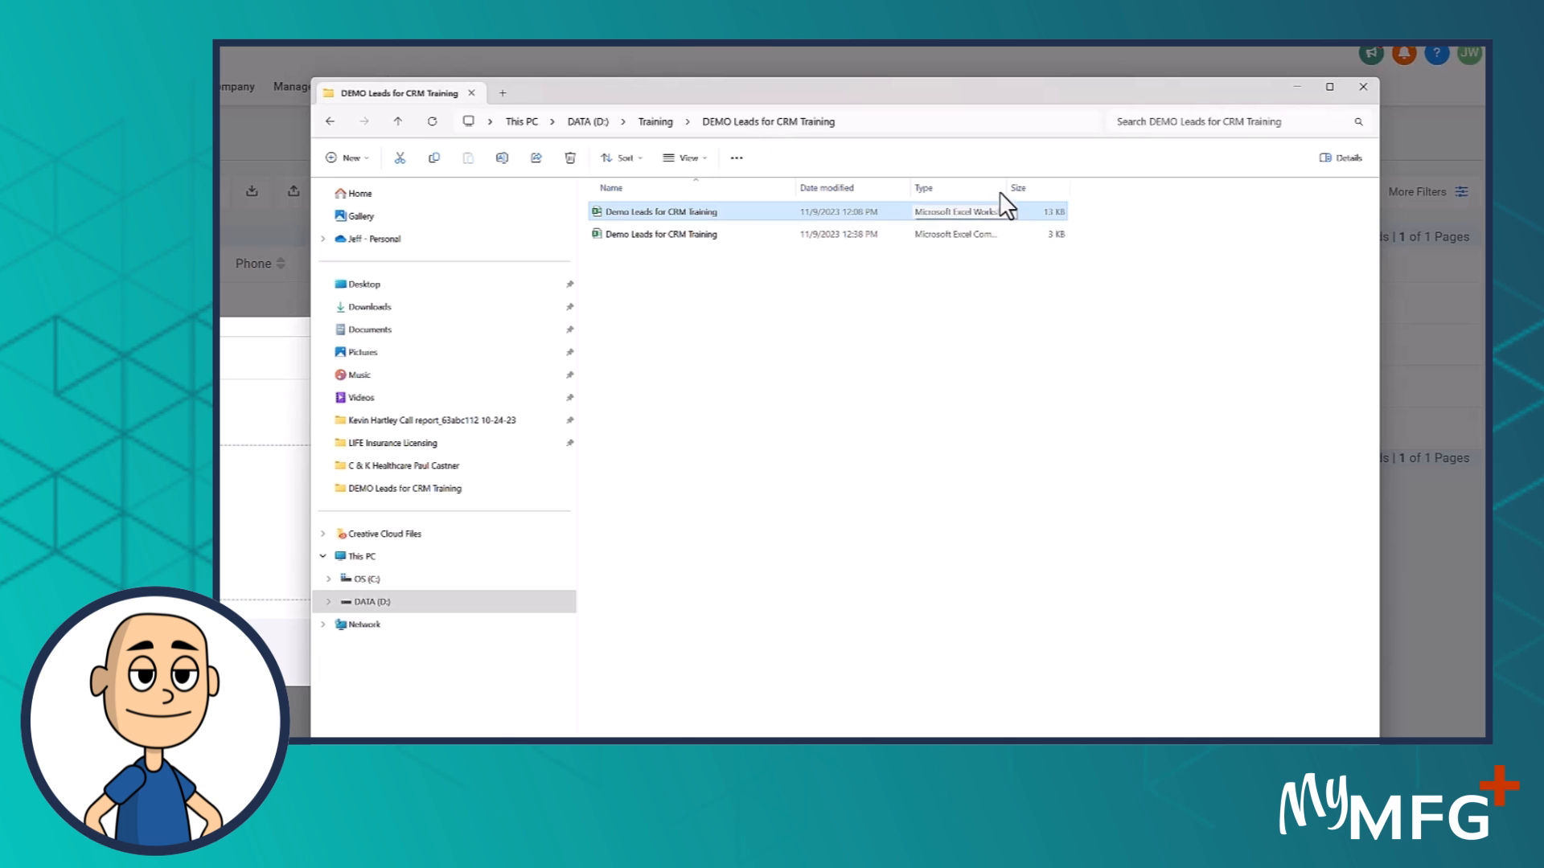
left_click_drag(1005, 187, 1215, 186)
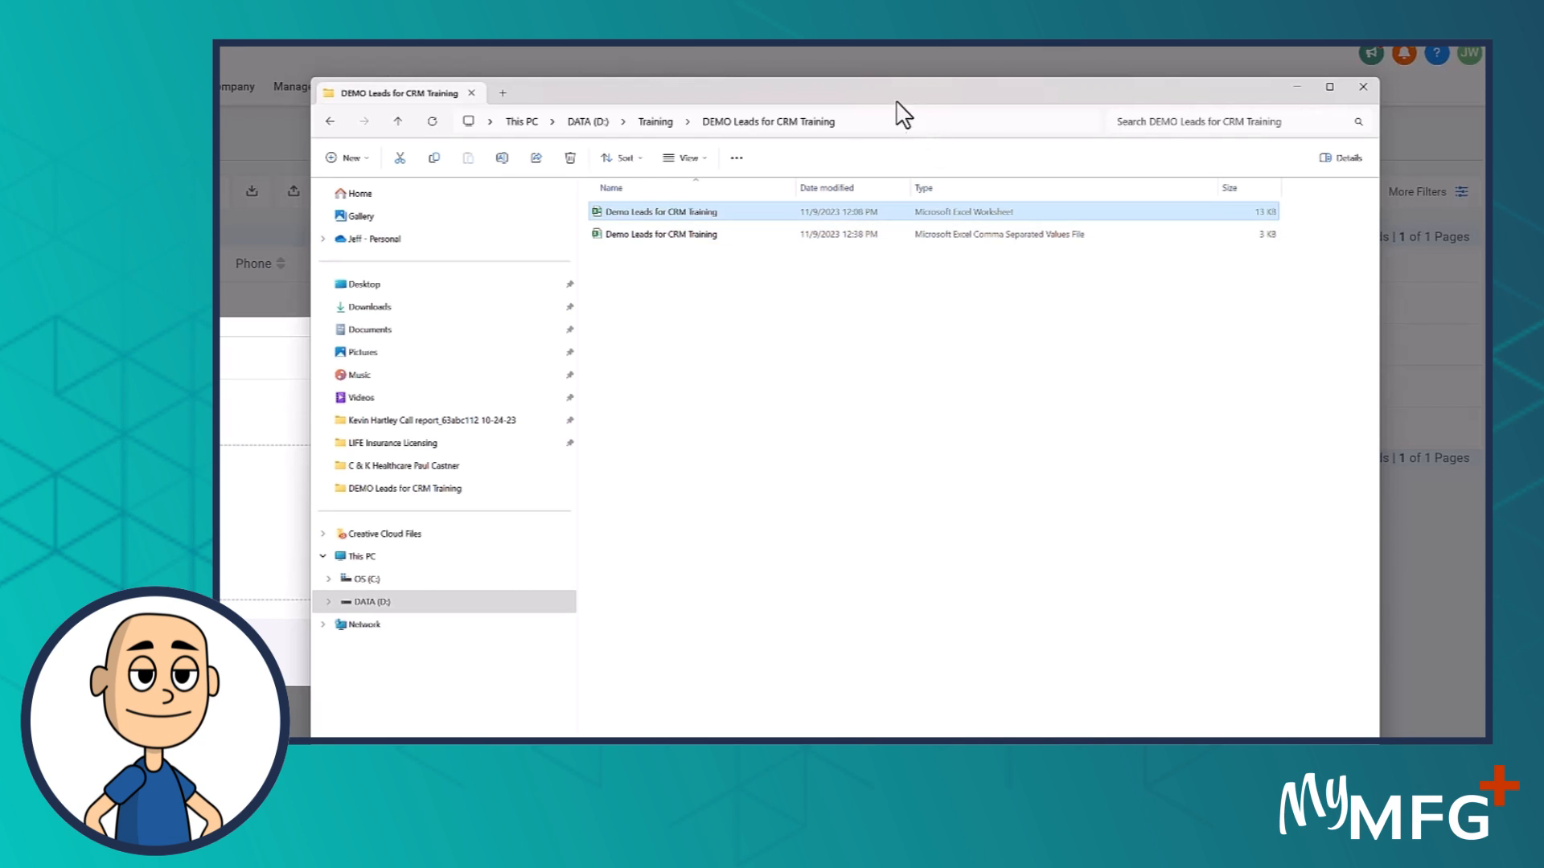
left_click_drag(901, 99, 415, 135)
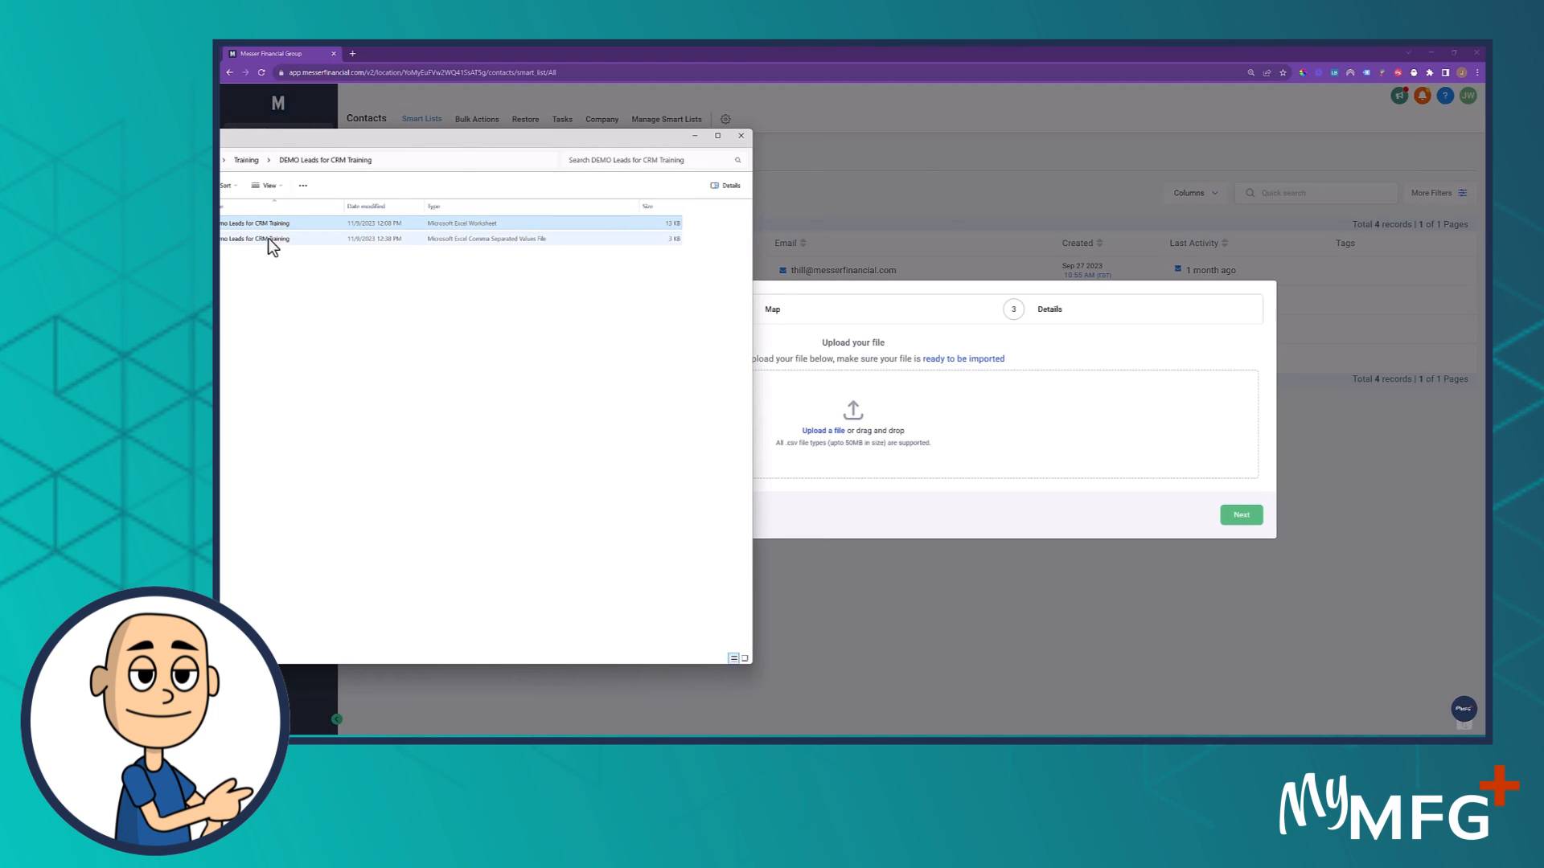
- Drop Demo Leads for CRM Training.csv into the upload zone and continue to column mapping
left_click_drag(320, 142, 455, 141)
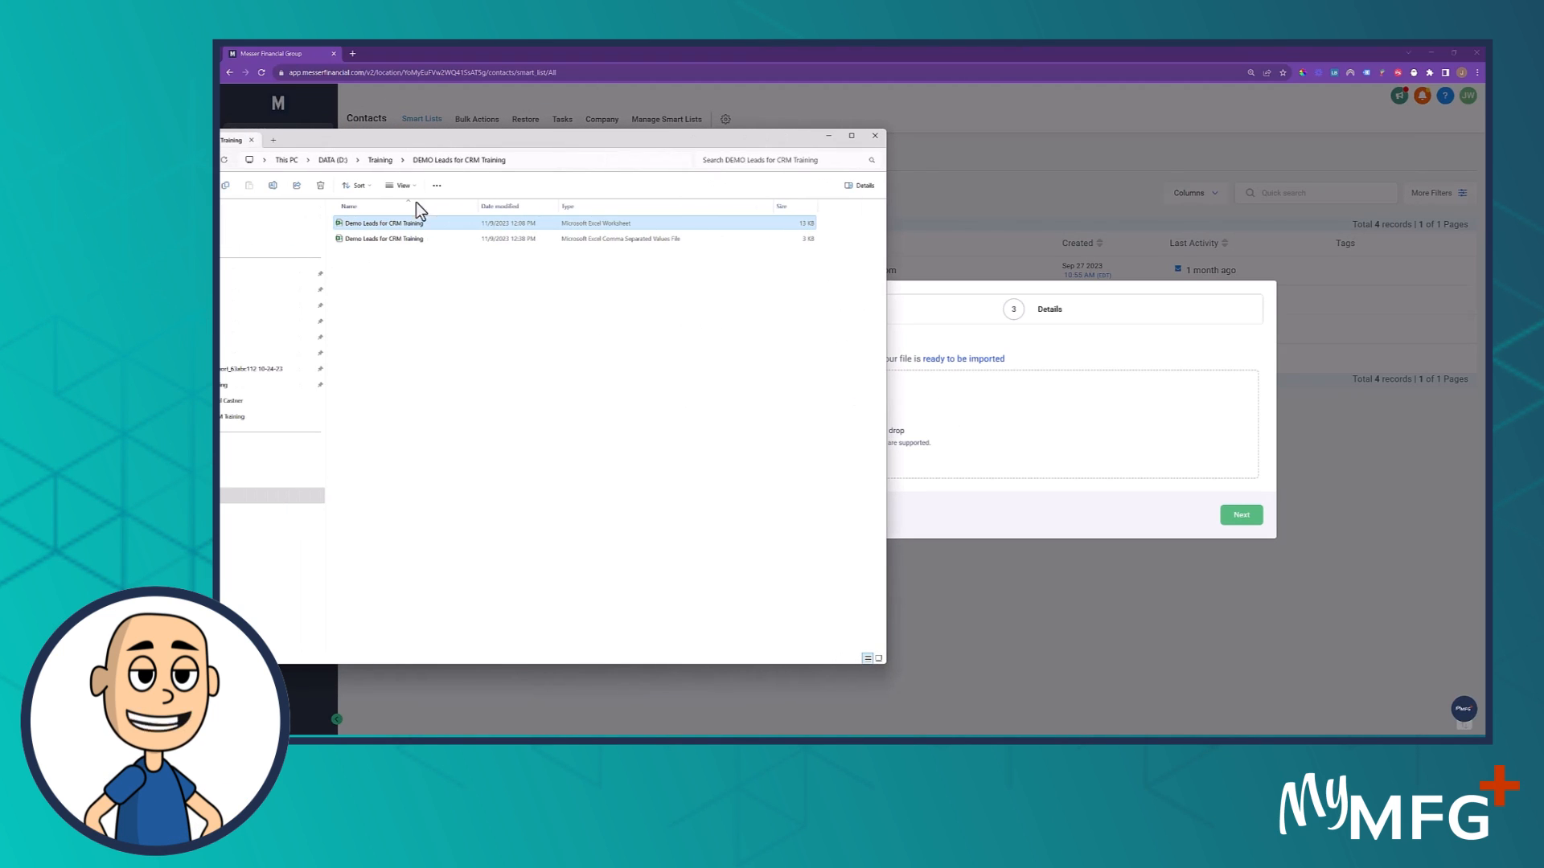
left_click(426, 239)
left_click_drag(715, 307, 970, 427)
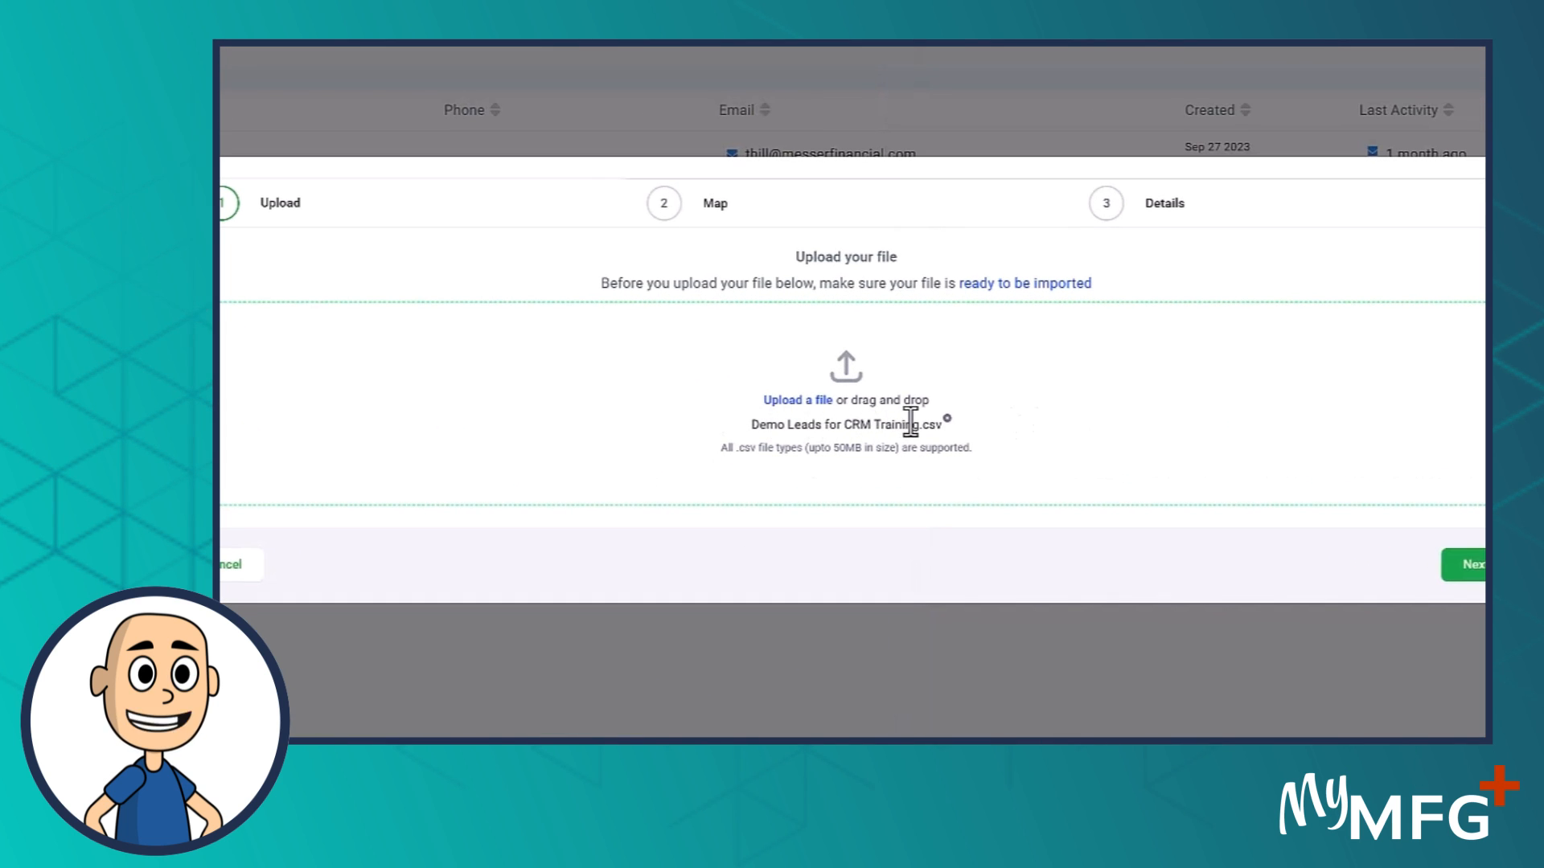
left_click_drag(915, 426, 736, 426)
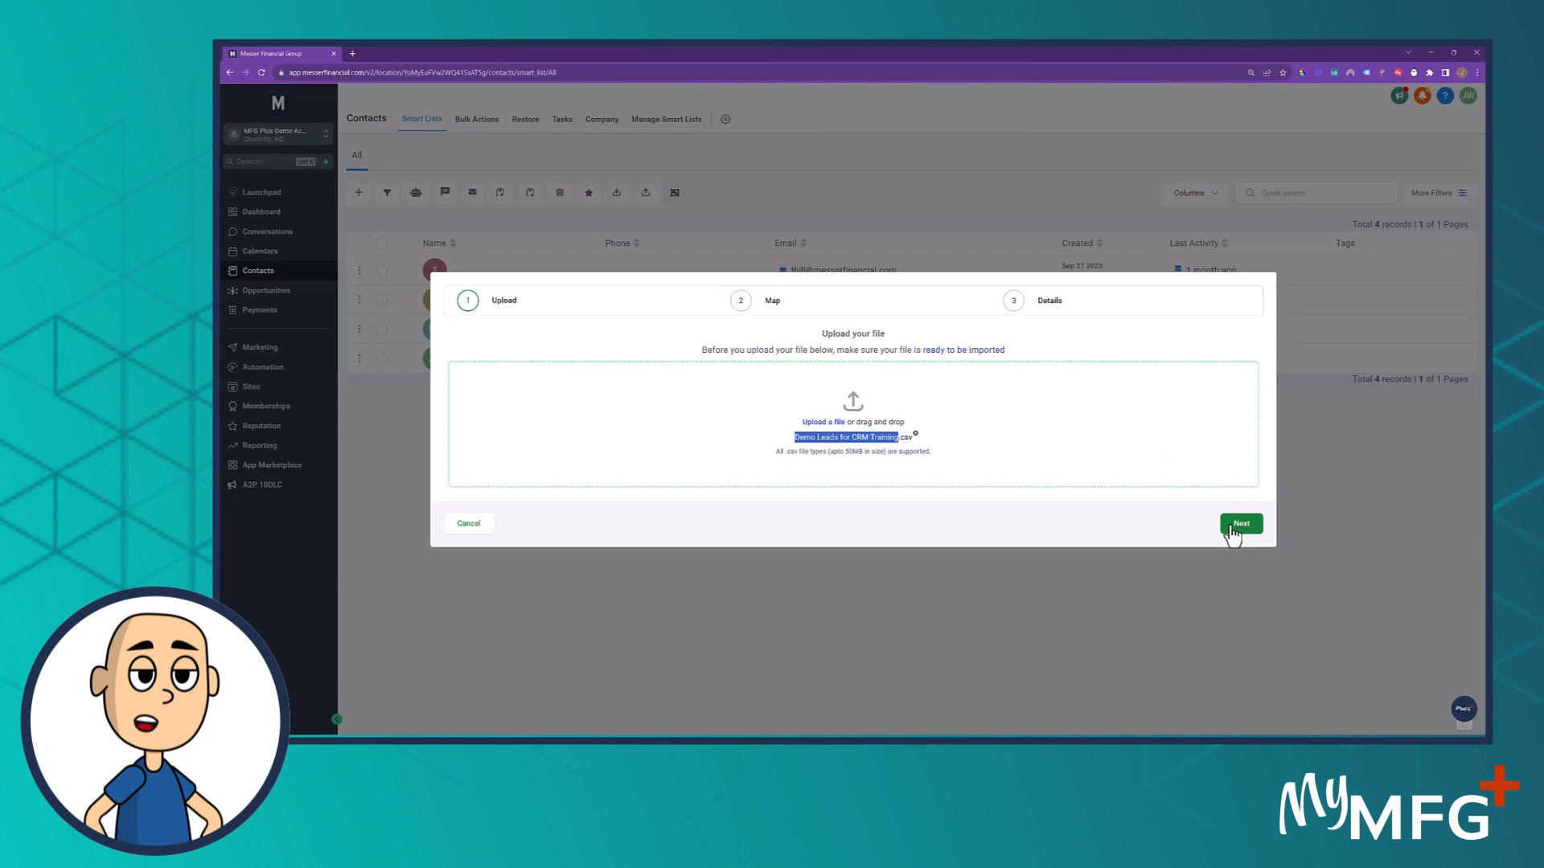
left_click(1238, 524)
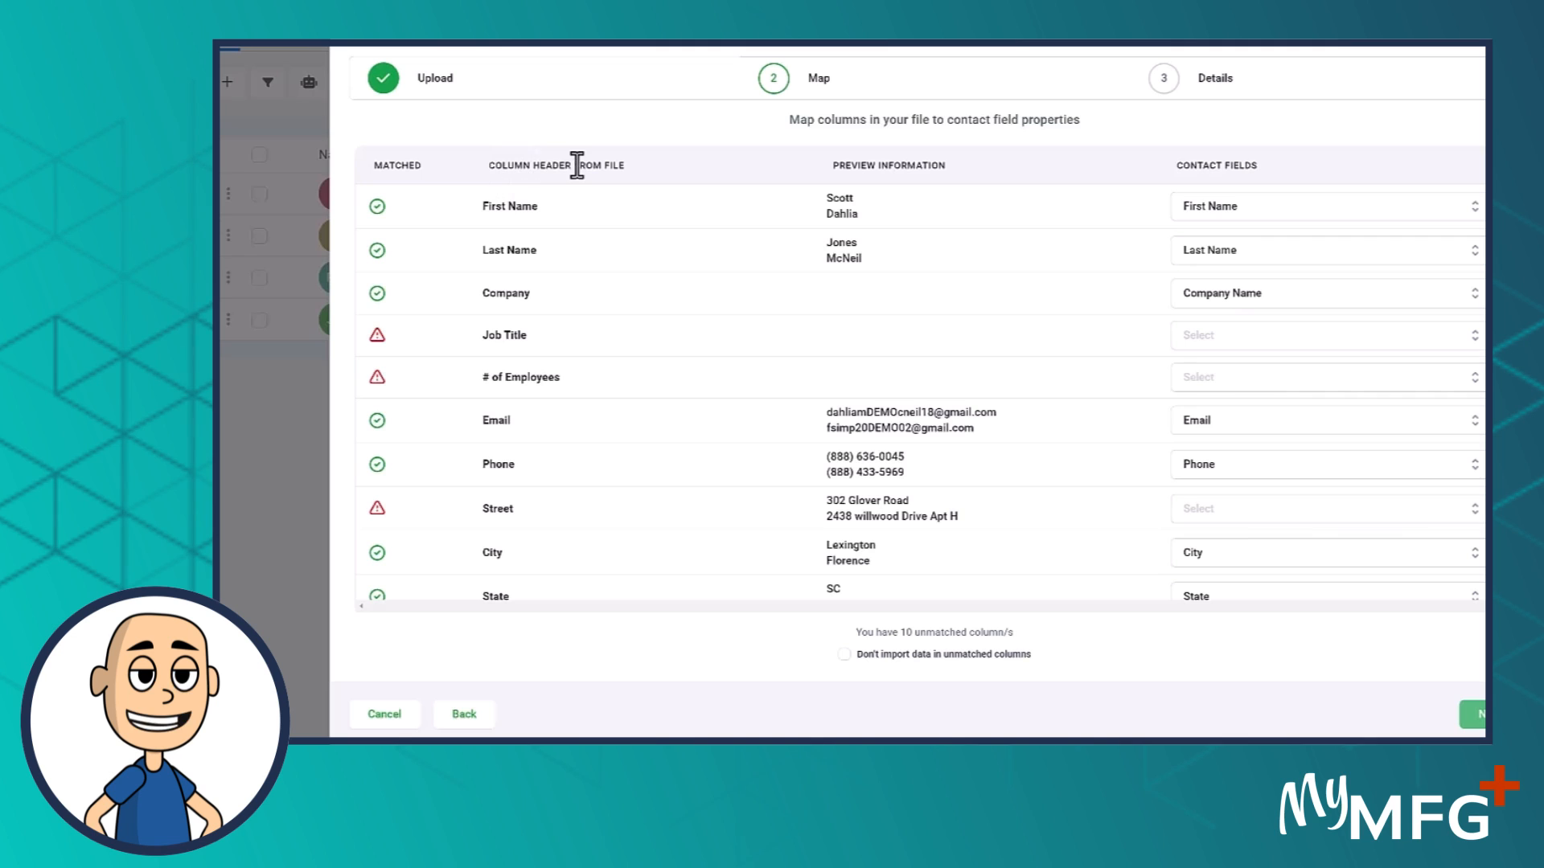
- Review the file's column headers against their matched contact fields on the Map step
left_click_drag(492, 165, 623, 165)
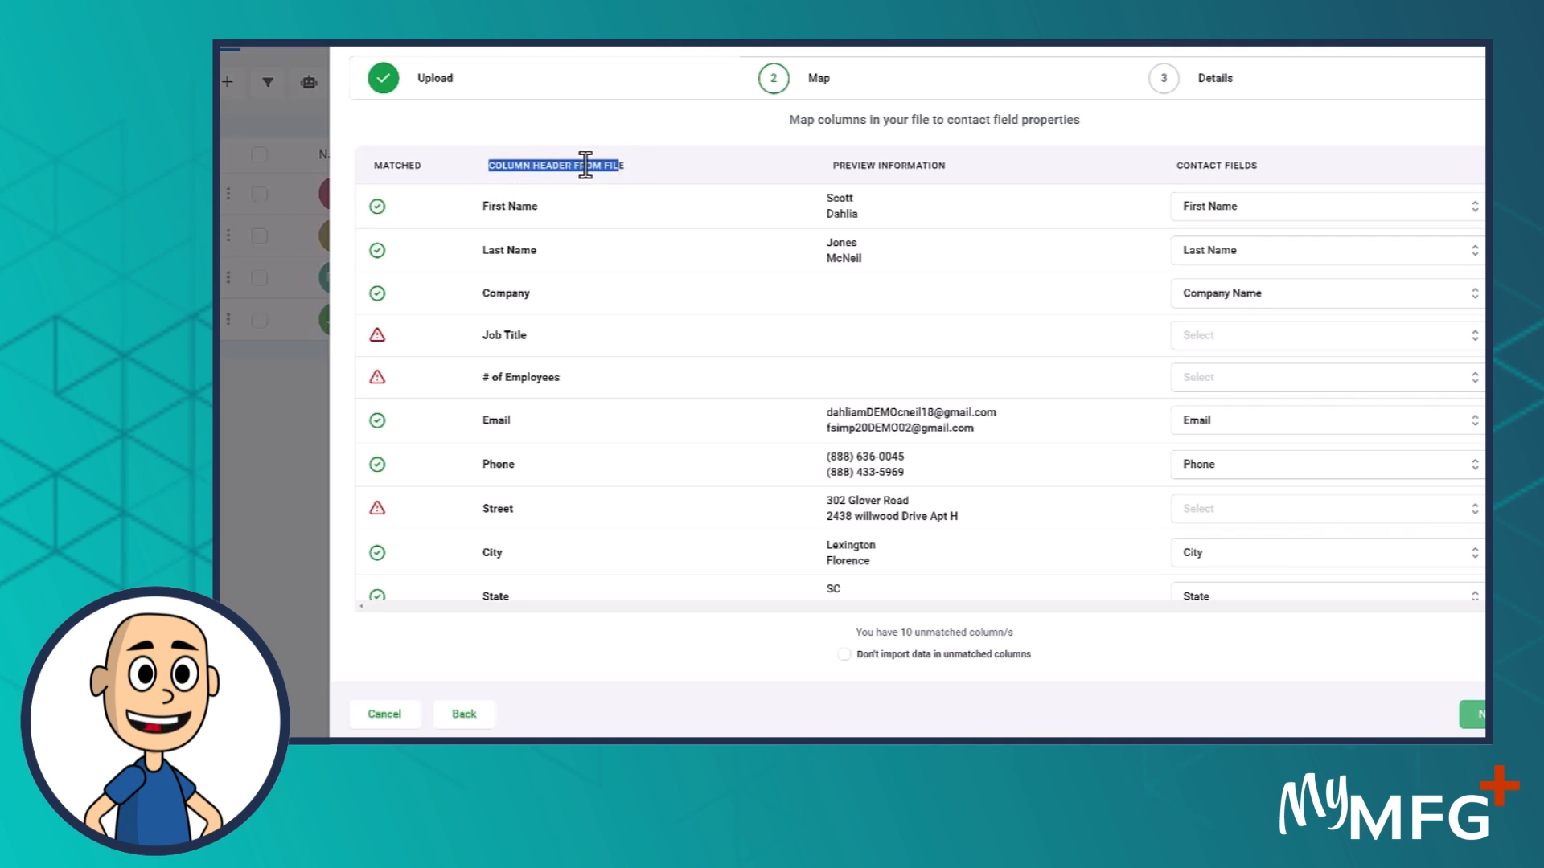
left_click(583, 165)
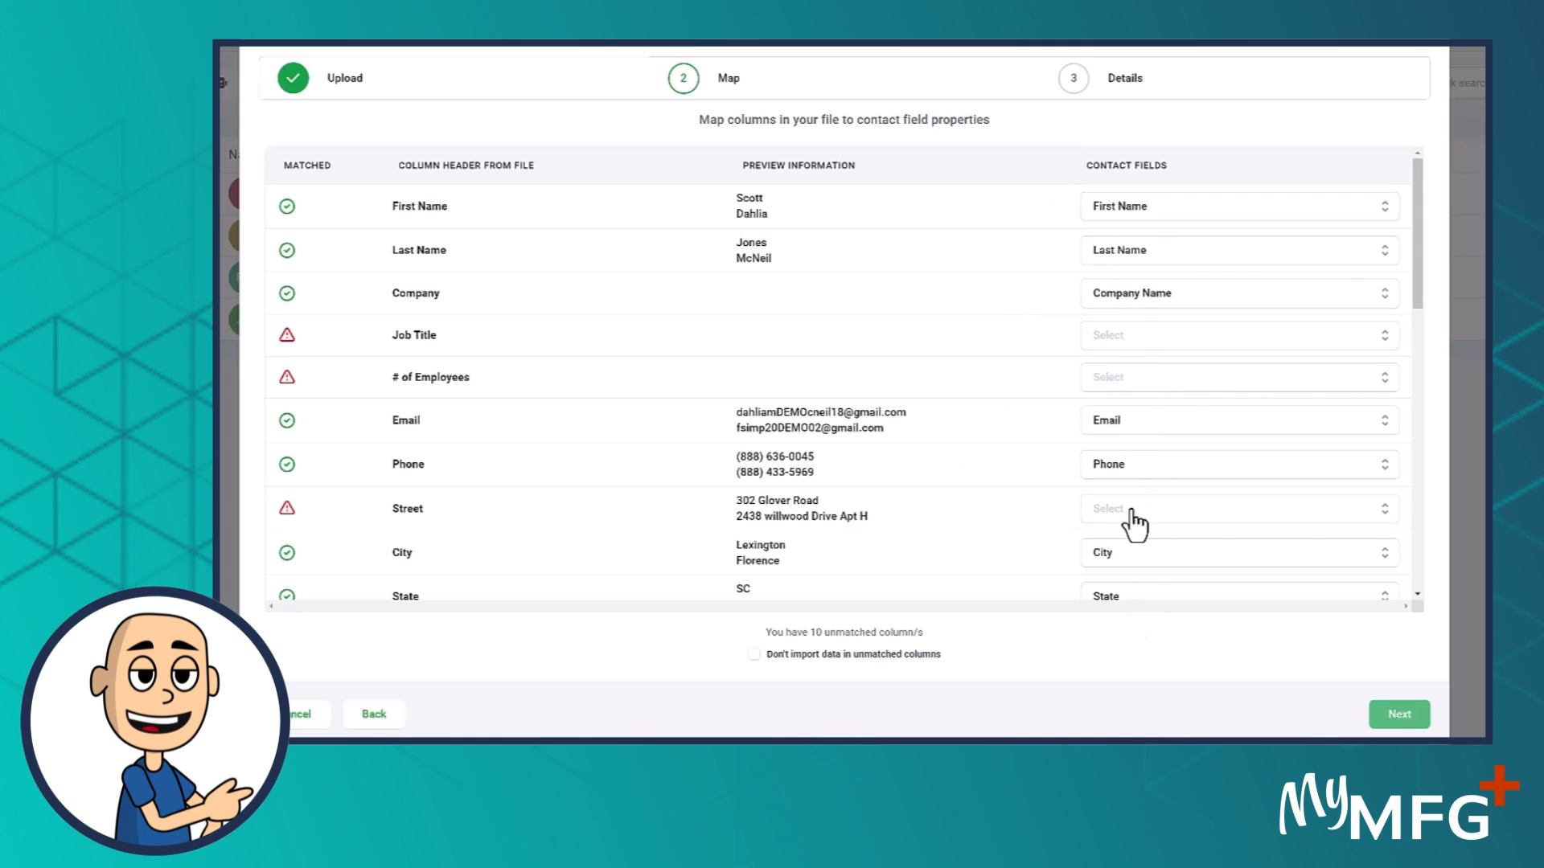
- Search the contact fields for 'job title', find no match, and leave Job Title unmapped
left_click(1114, 350)
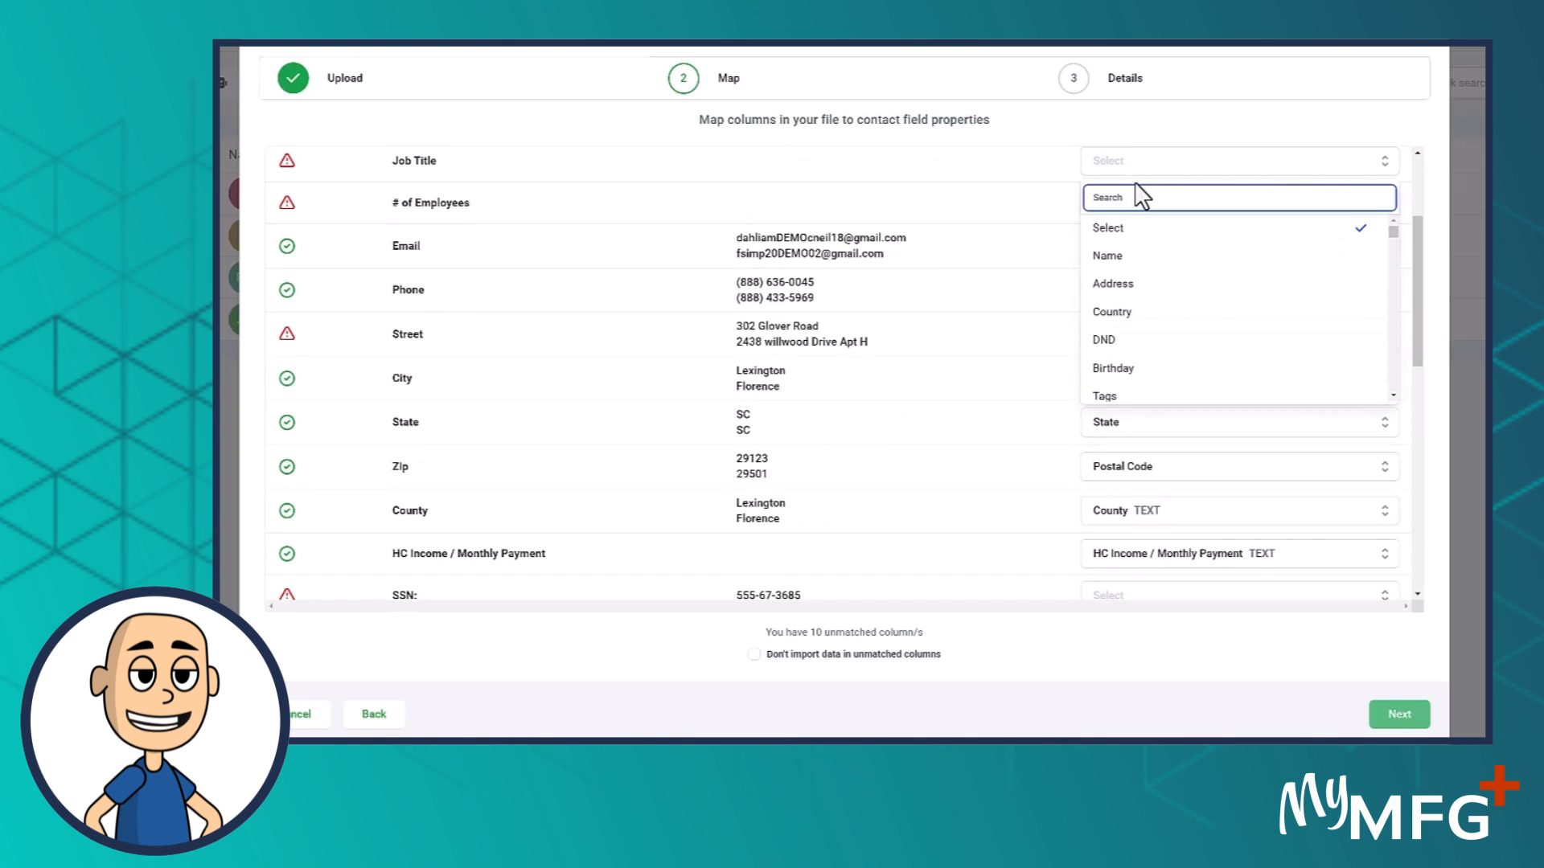
type("job title")
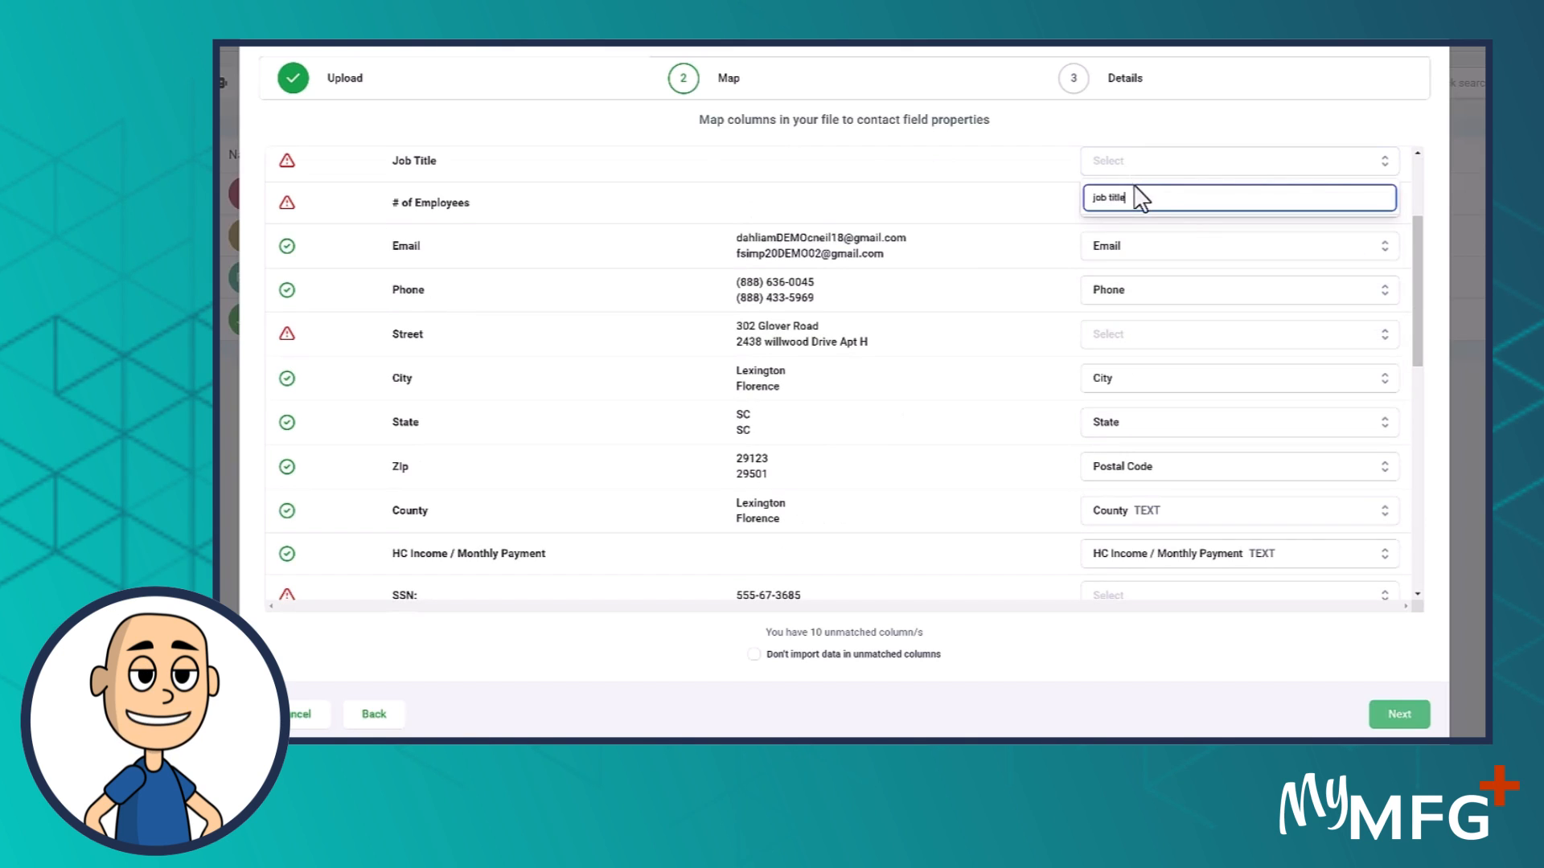
left_click_drag(1140, 197, 964, 207)
left_click(971, 206)
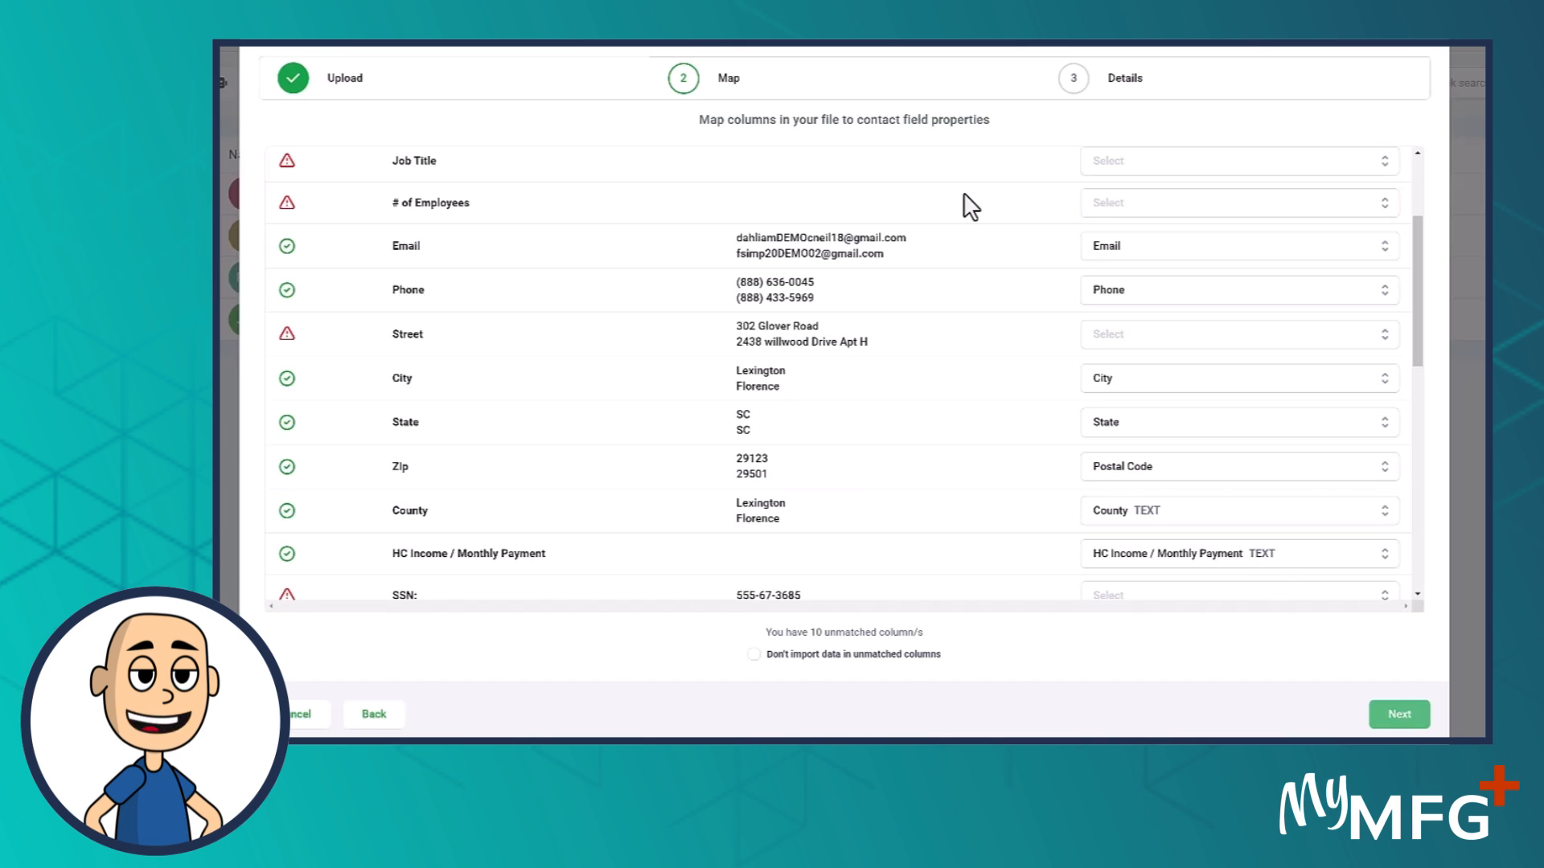
- Map the SSN: column to the SSN # text field
scroll(1134, 450, "down", 3)
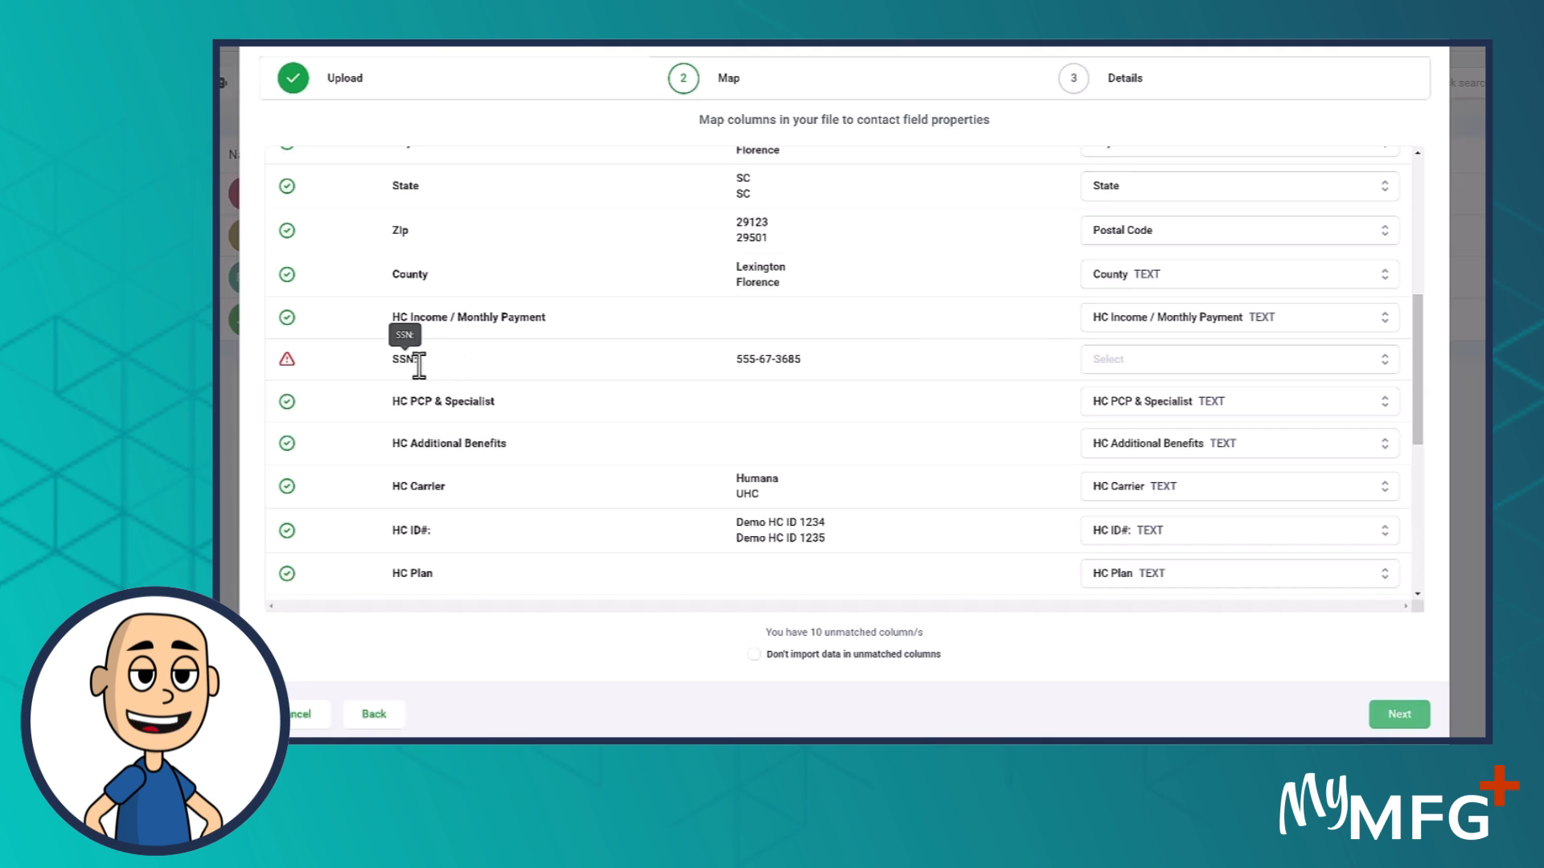
left_click(1133, 362)
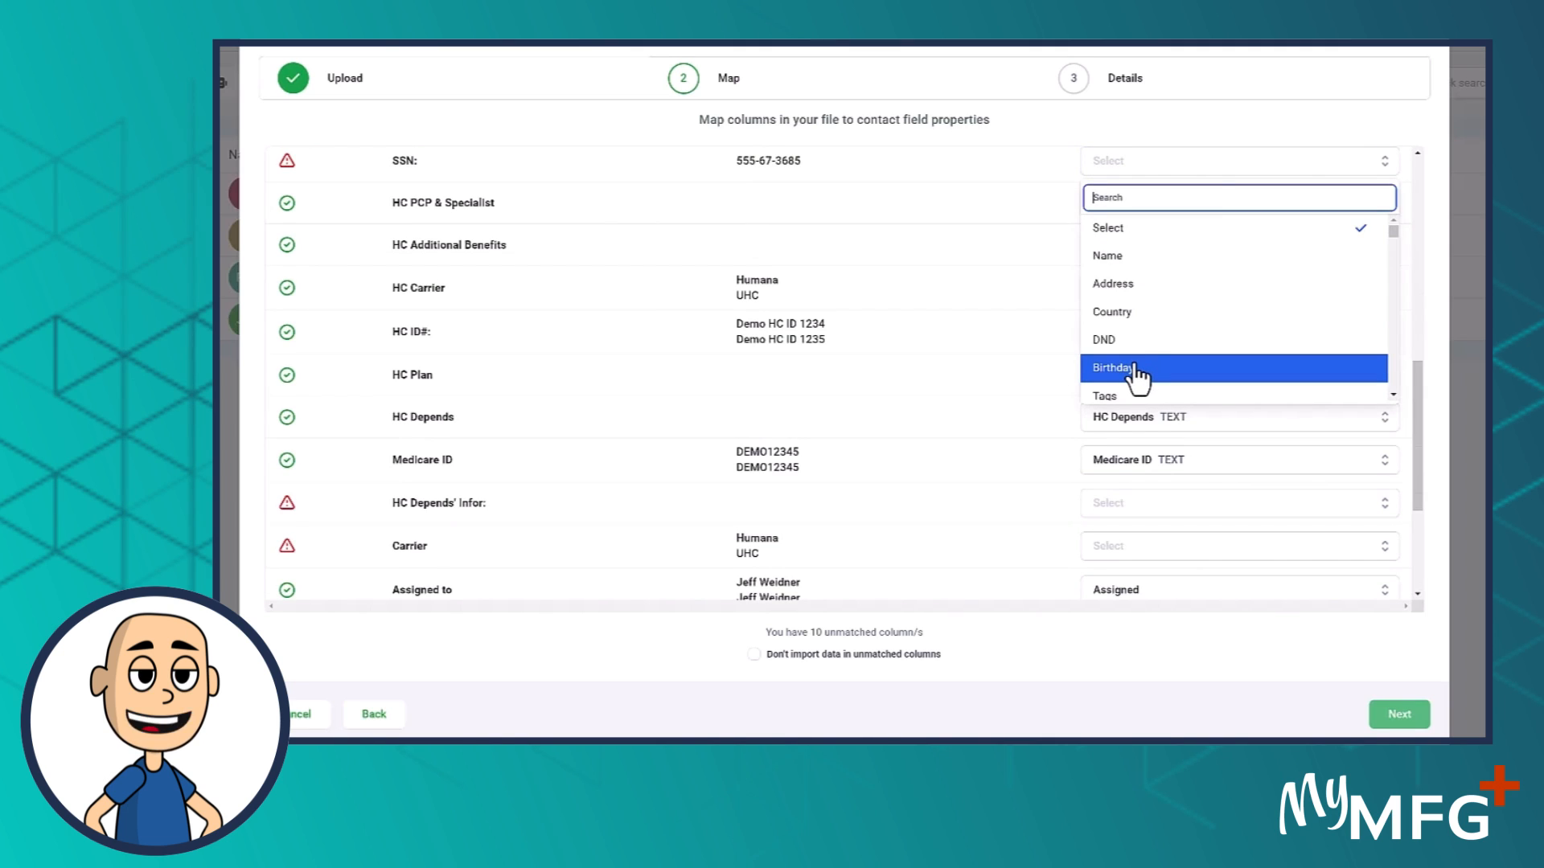
type("SSN")
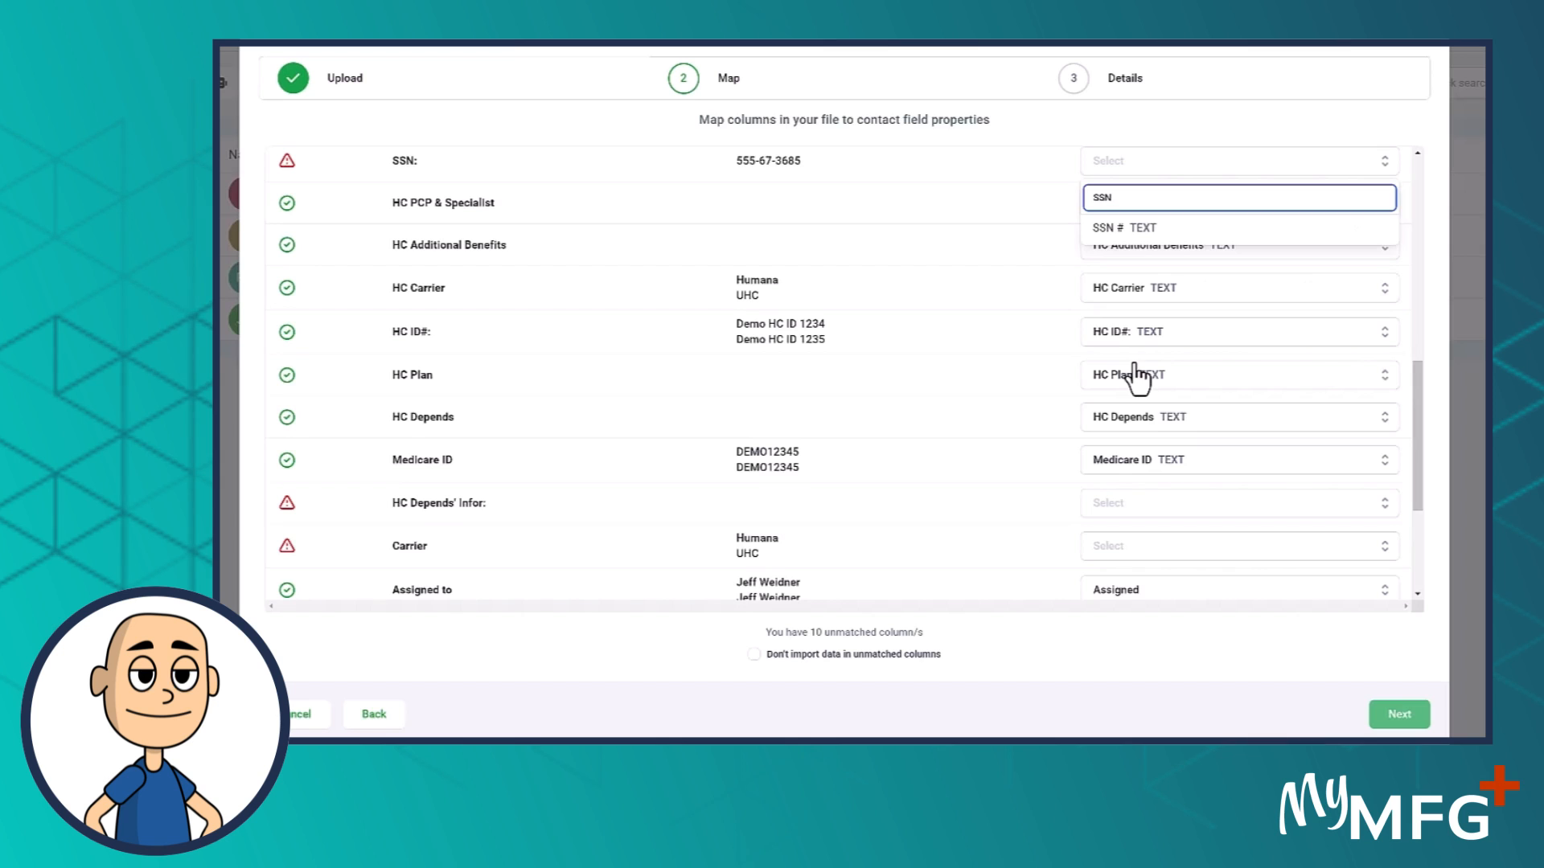
left_click(1154, 232)
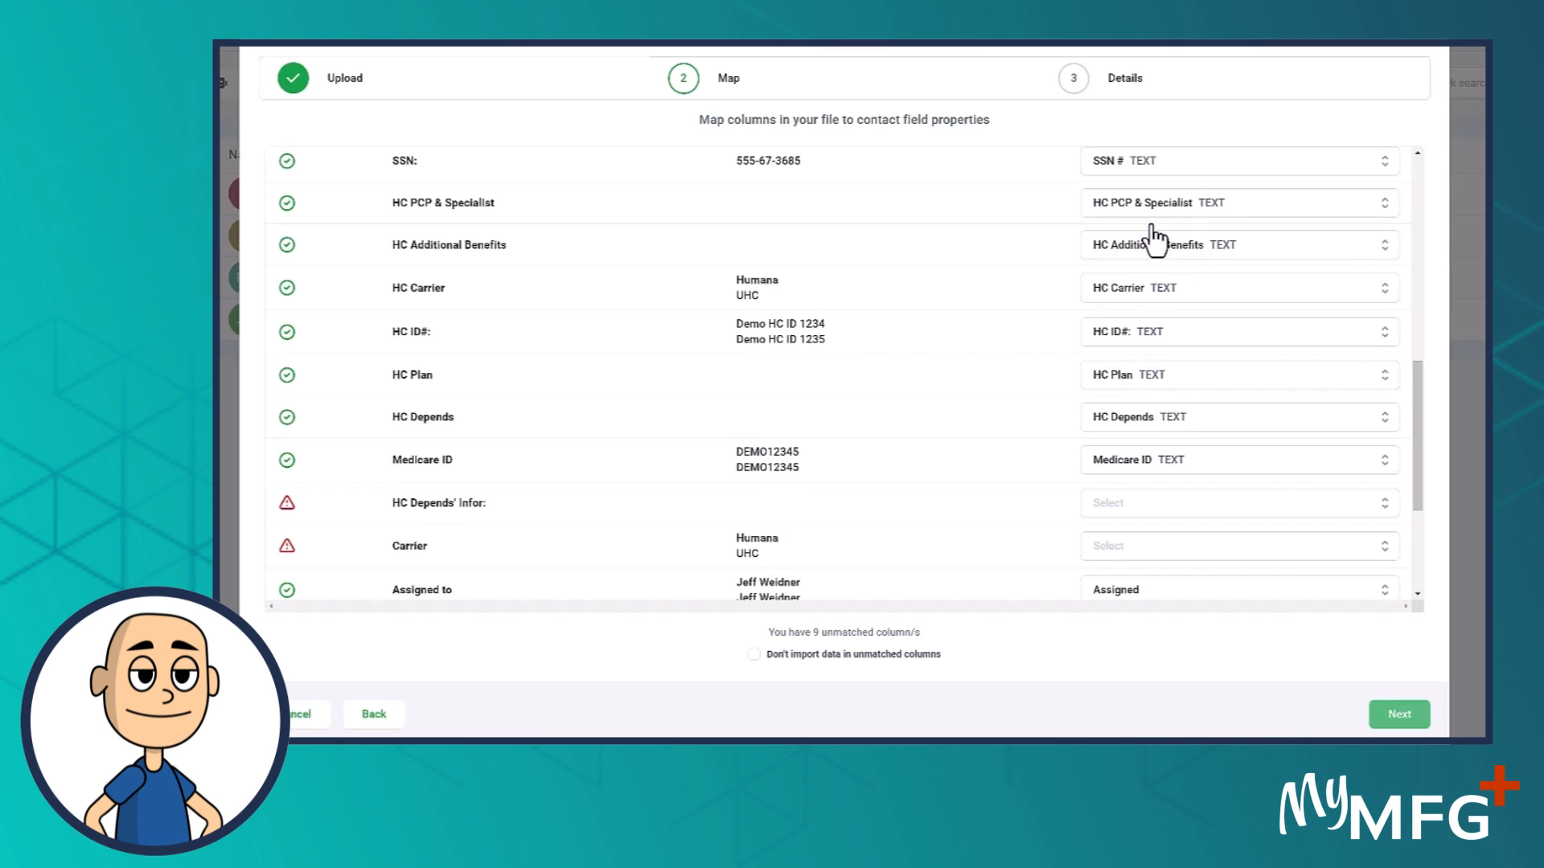
scroll(1097, 471, "down", 2)
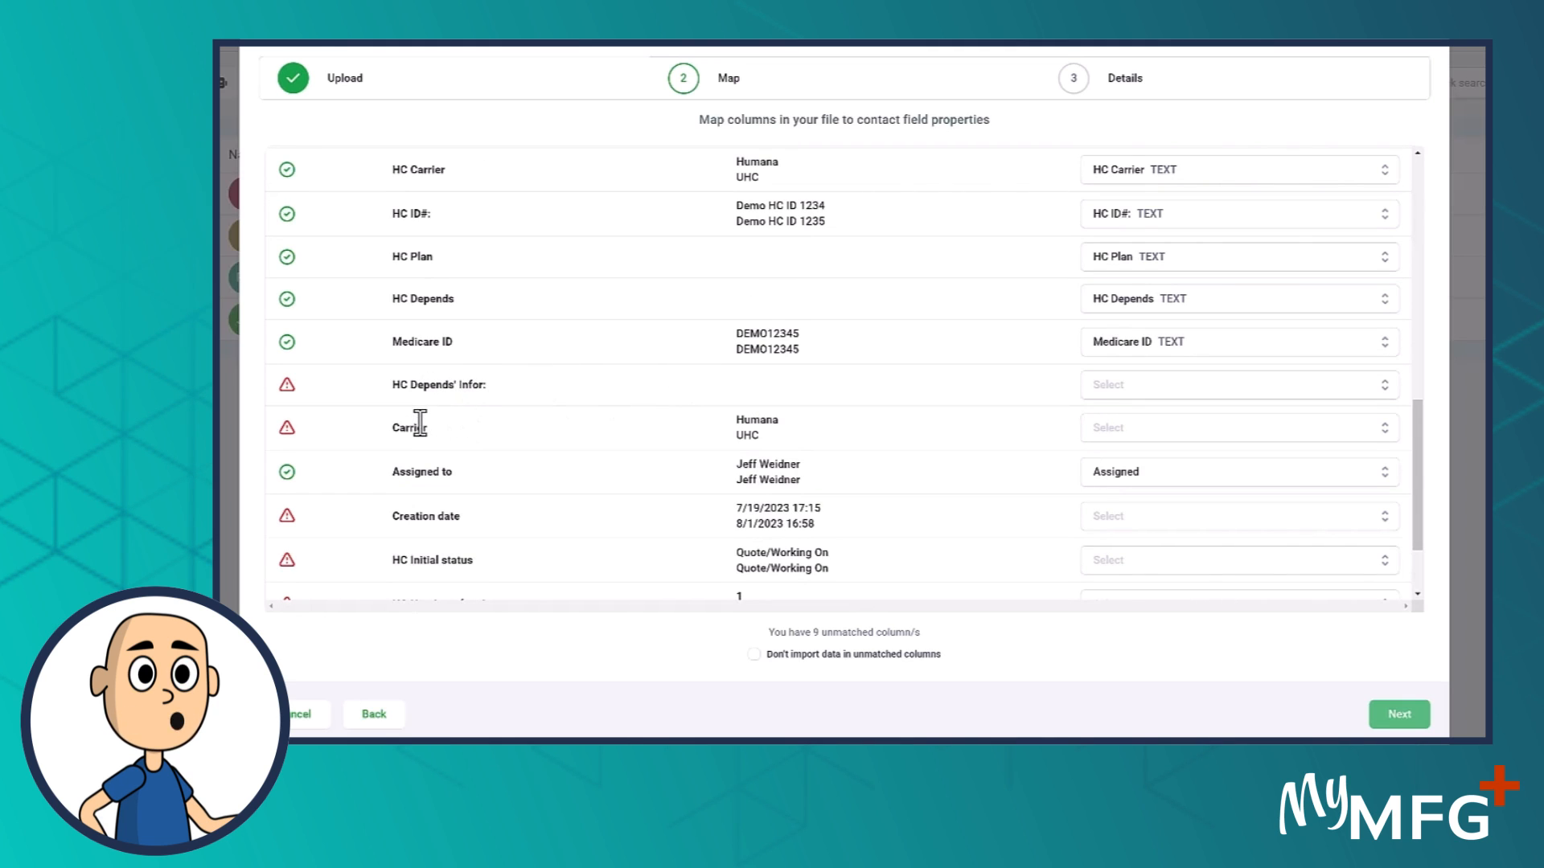
- Tick 'Don't import data in unmatched columns' and advance to the Details step
scroll(451, 547, "down", 2)
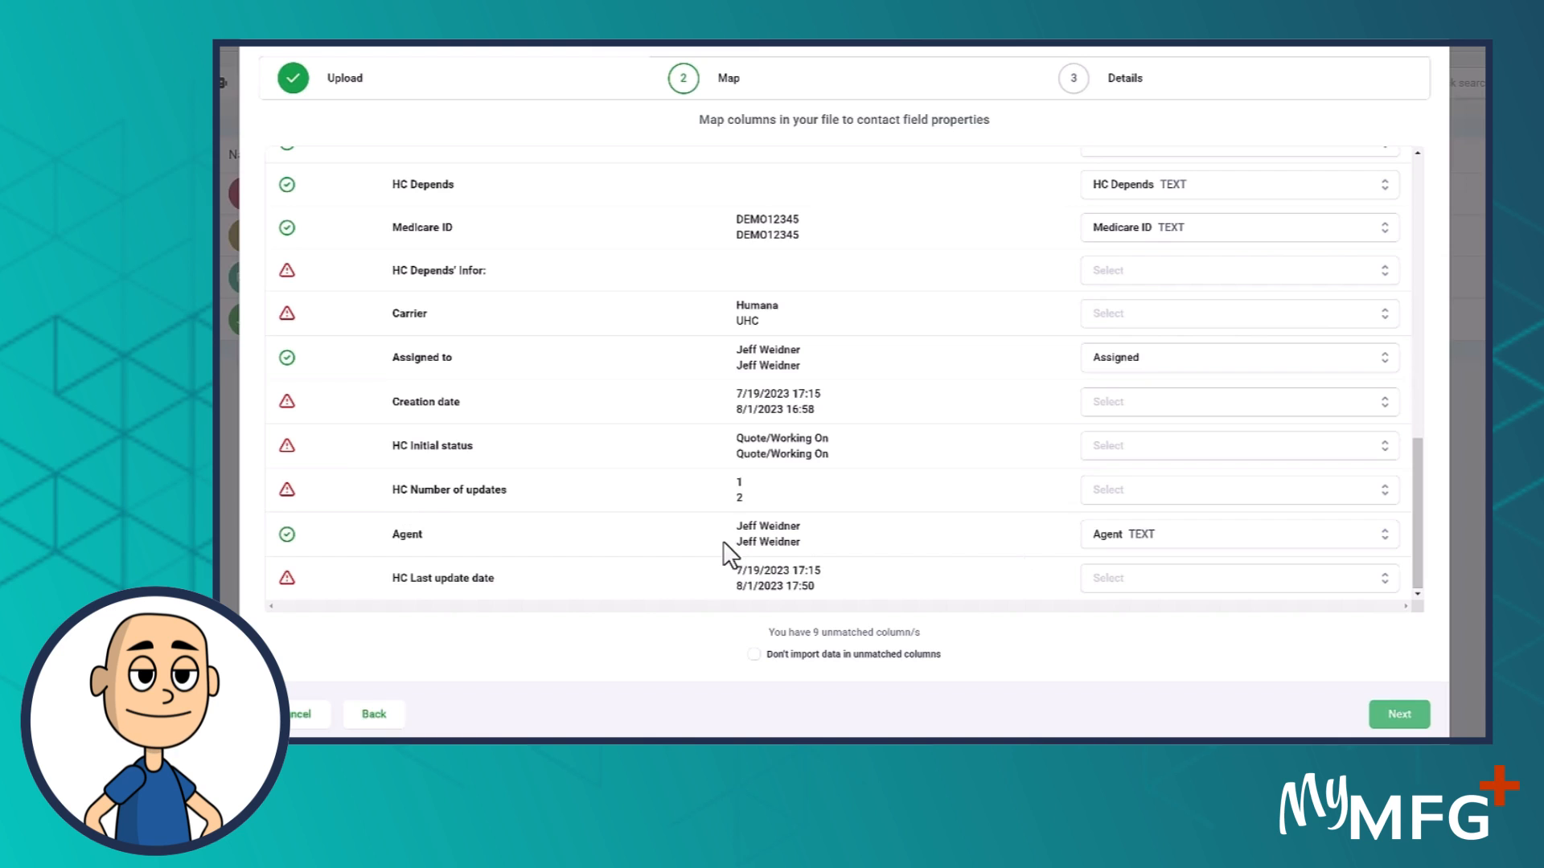
left_click(753, 655)
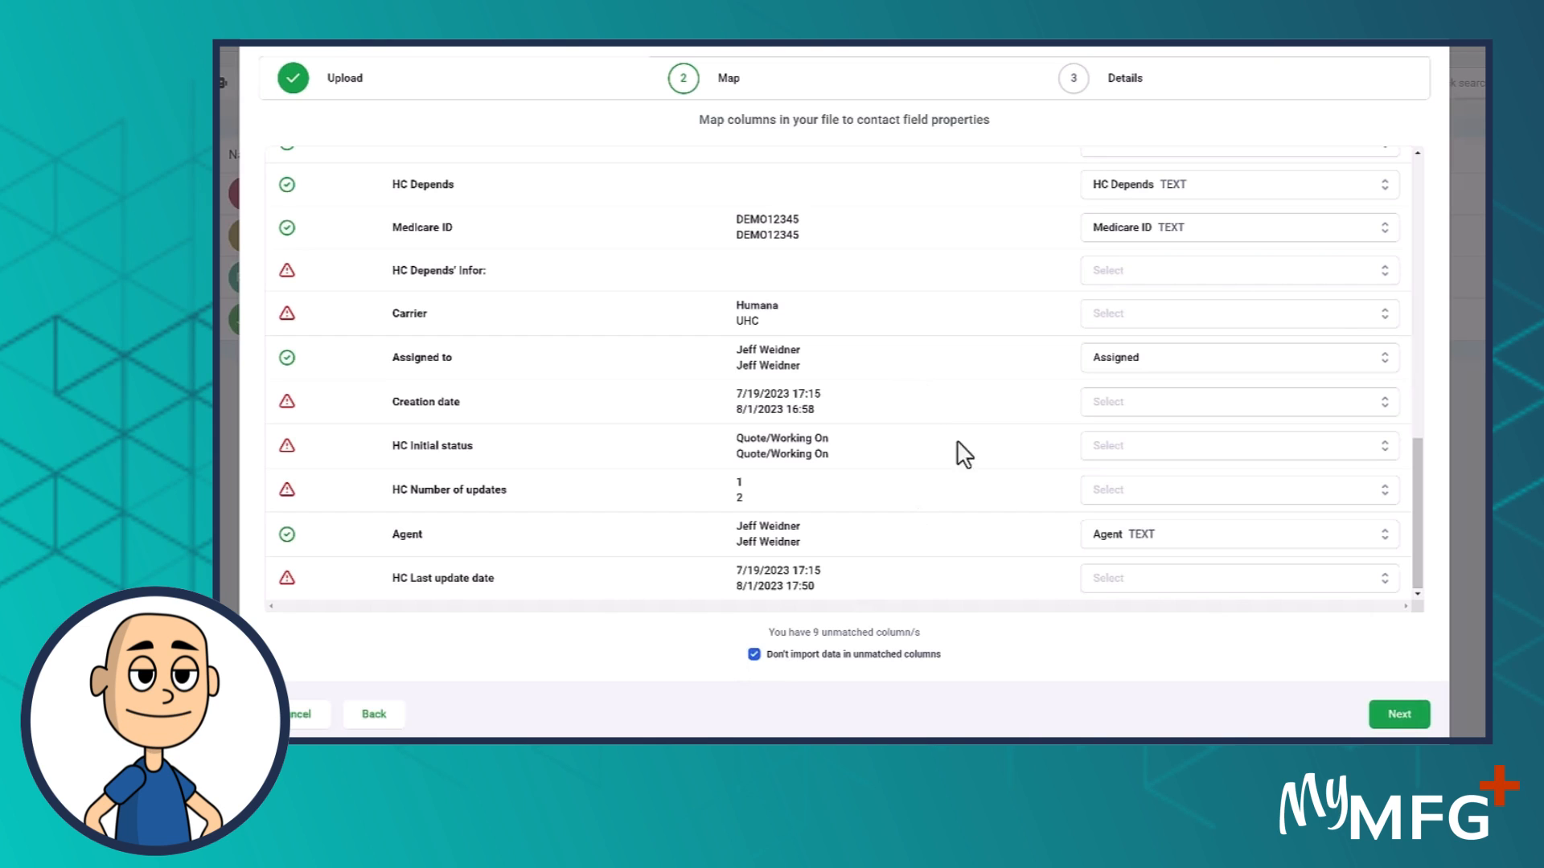
left_click_drag(1416, 553, 1407, 153)
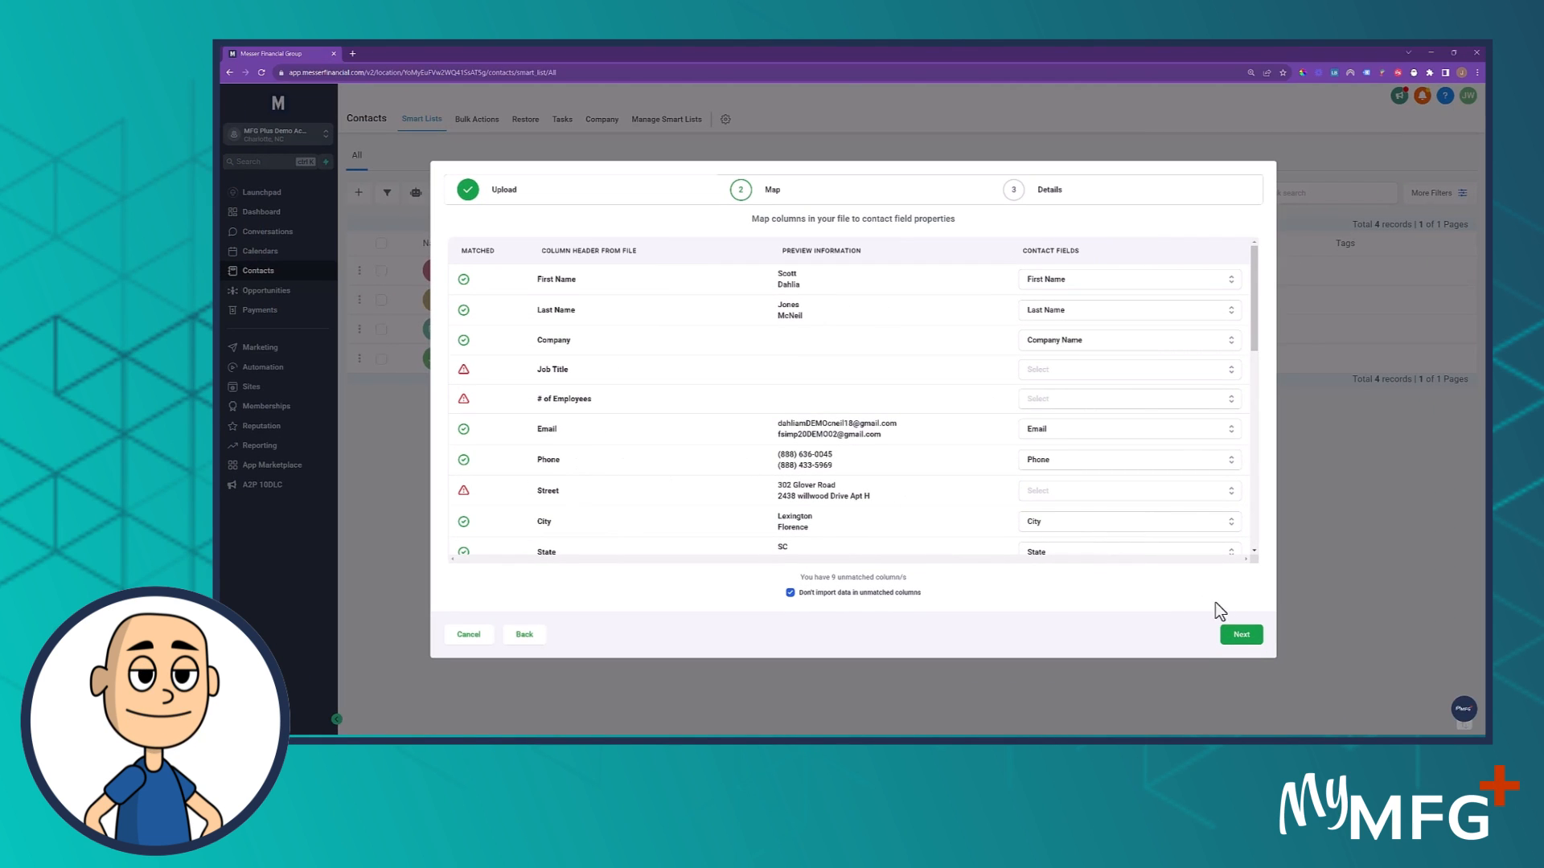
left_click(1240, 635)
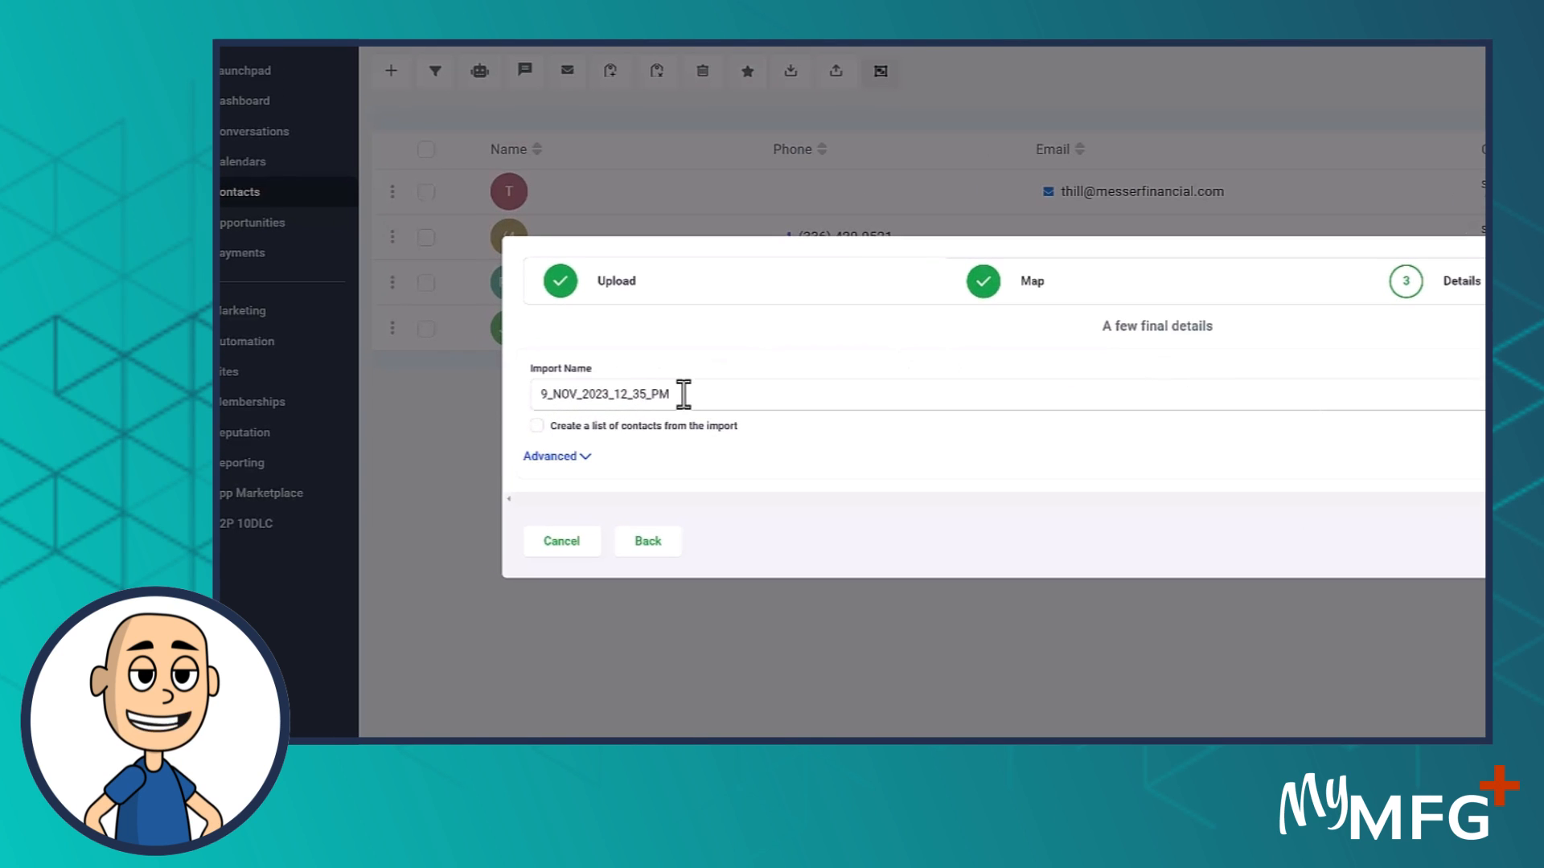
- Rename the import to 'Demo Leads for CRM Training', enable creating a contact list, and show Advanced options
left_click_drag(683, 393, 367, 395)
type("Demo Leads for CRM Training")
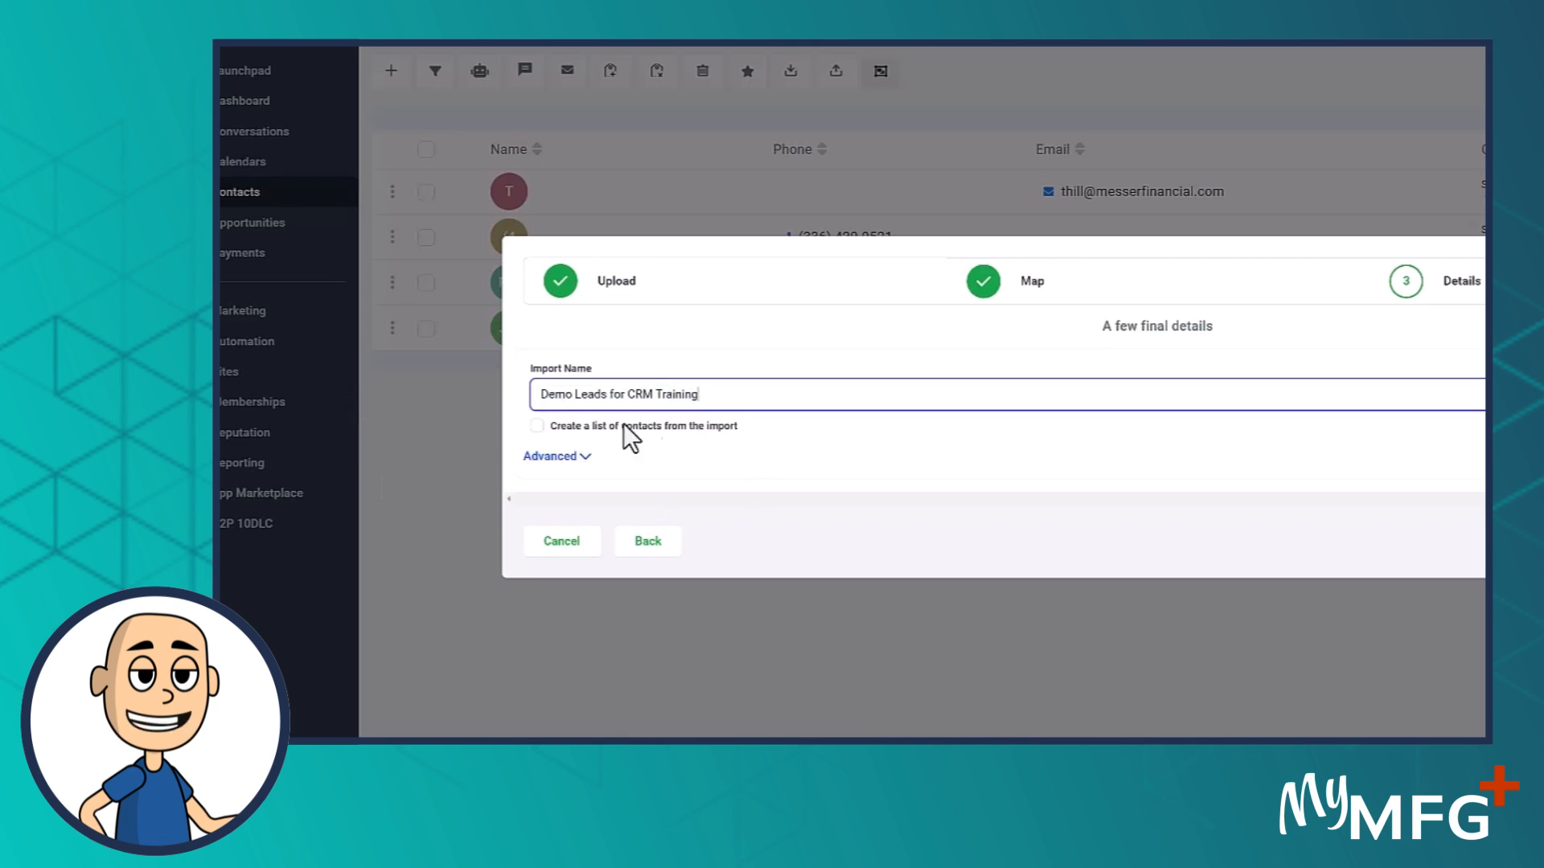
left_click(537, 426)
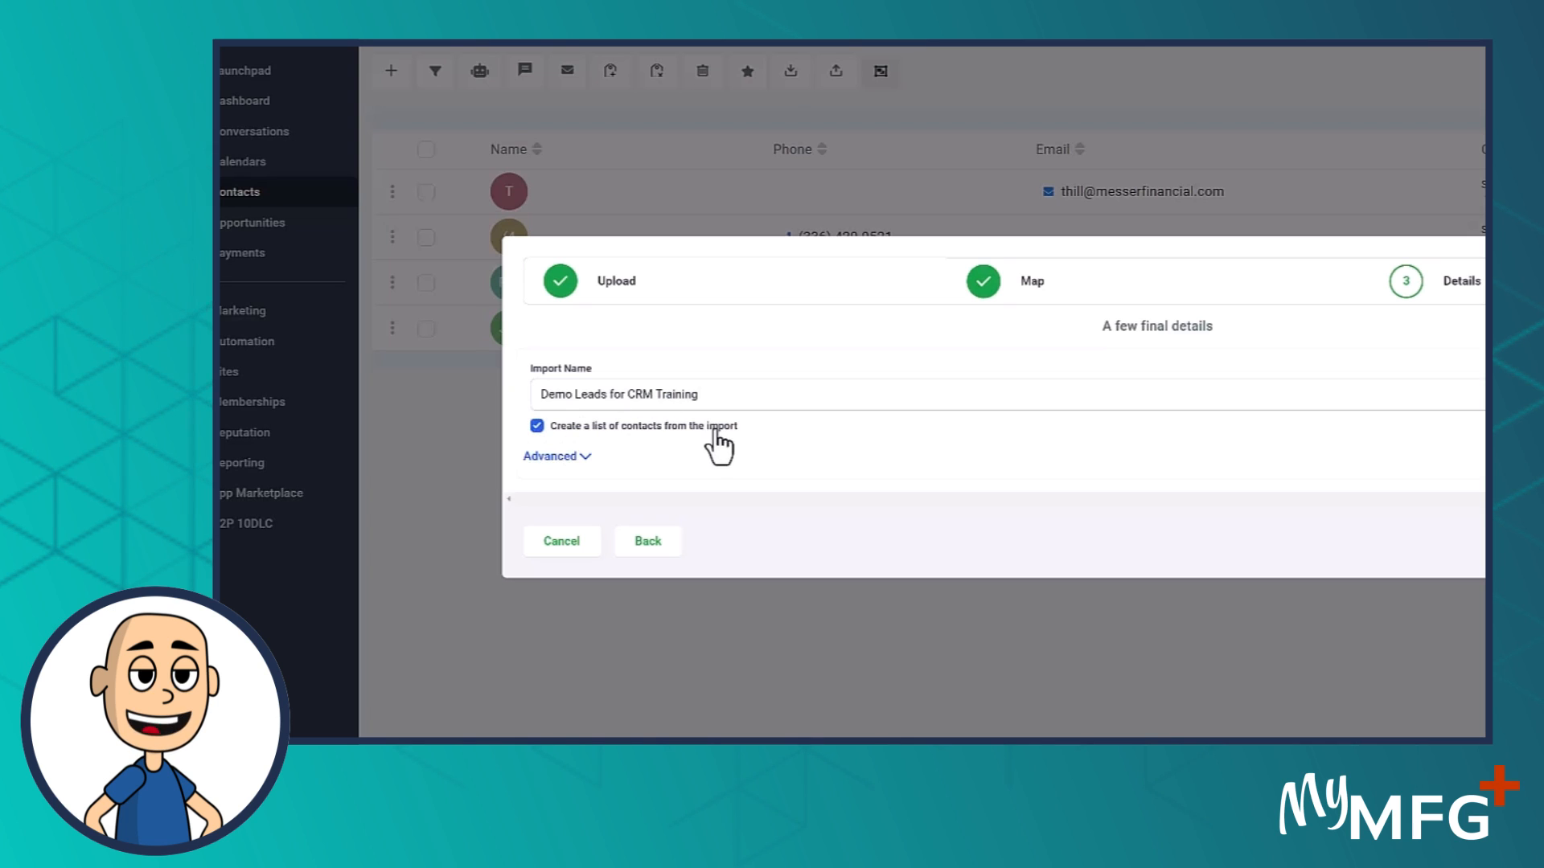
left_click(555, 457)
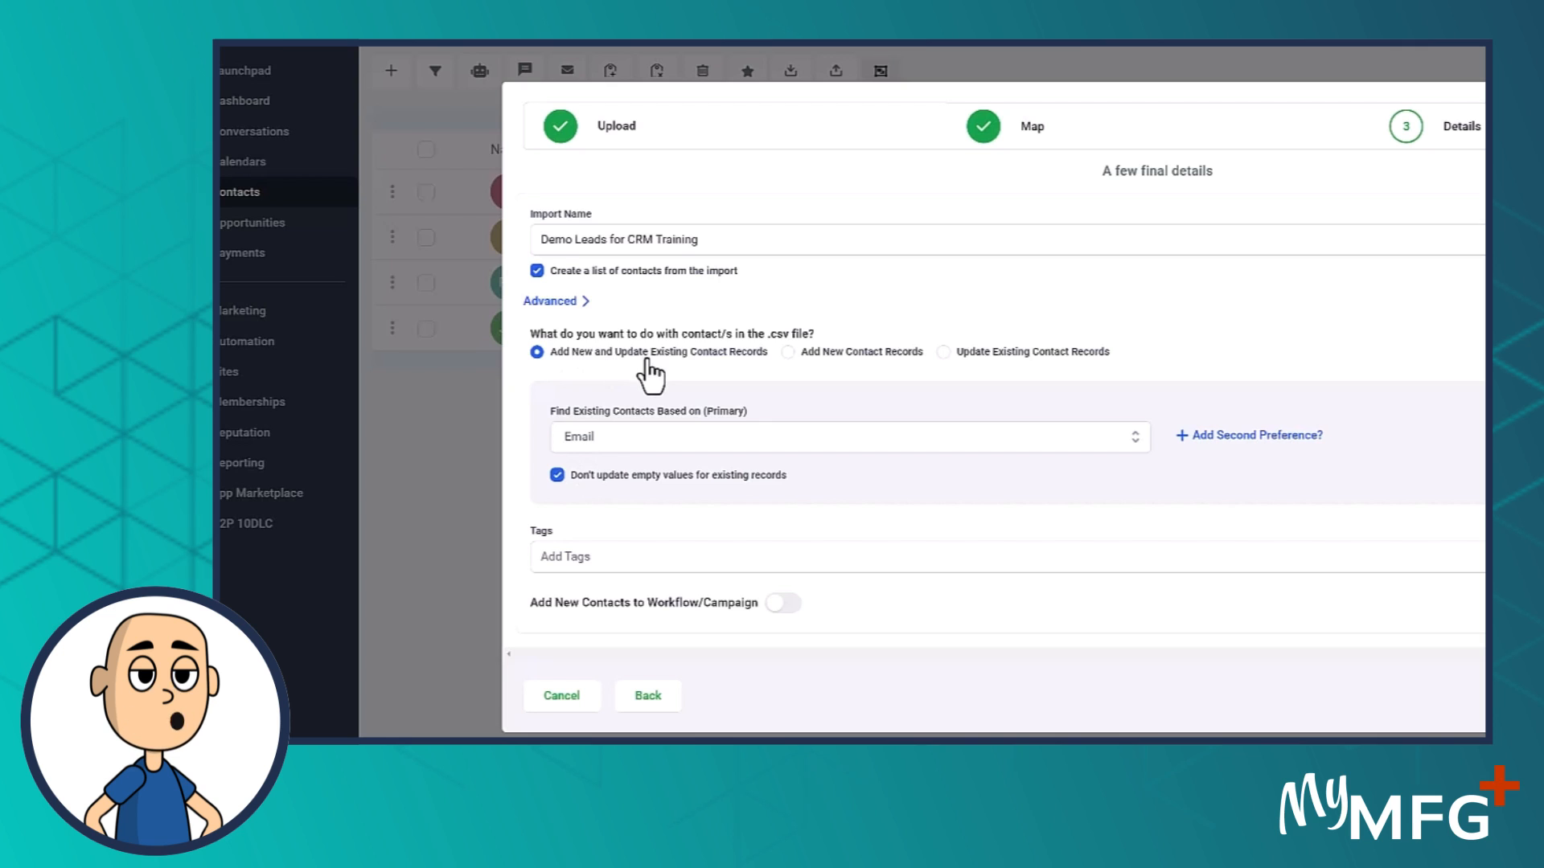
left_click(787, 353)
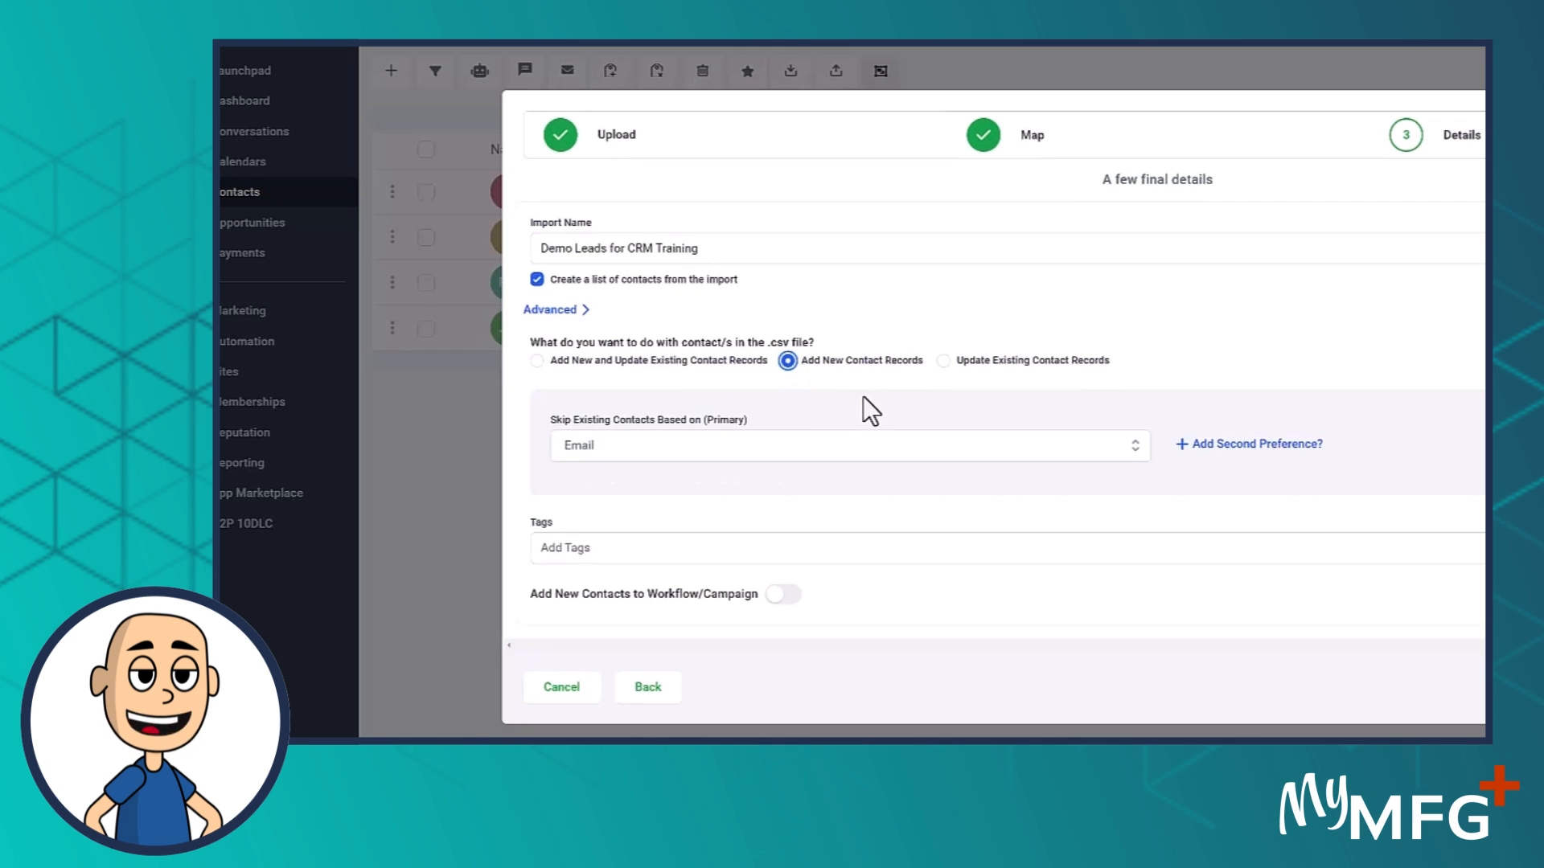
left_click(943, 362)
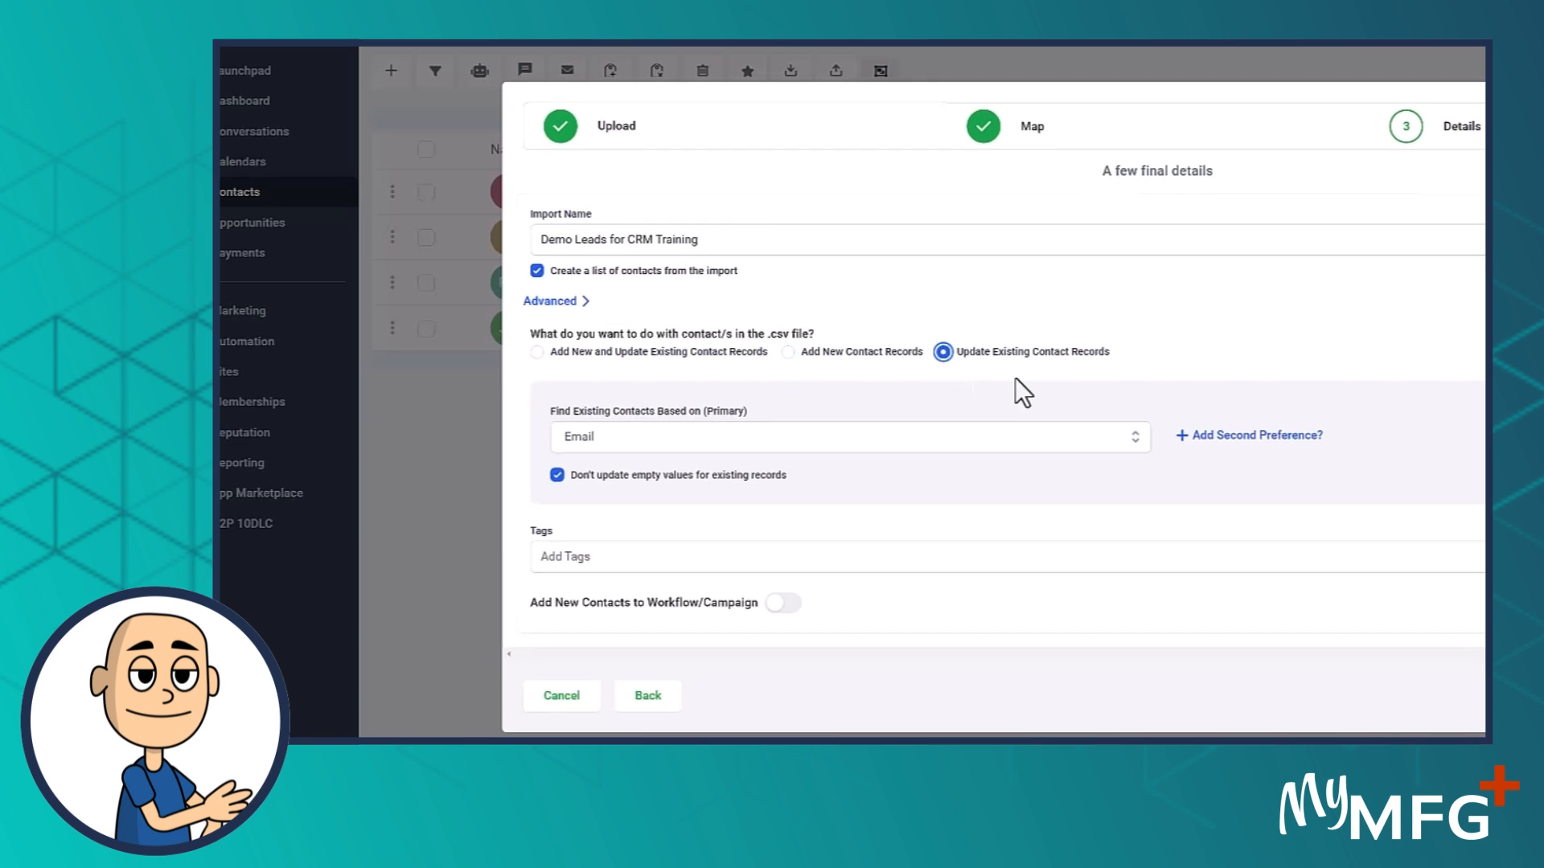
left_click(537, 353)
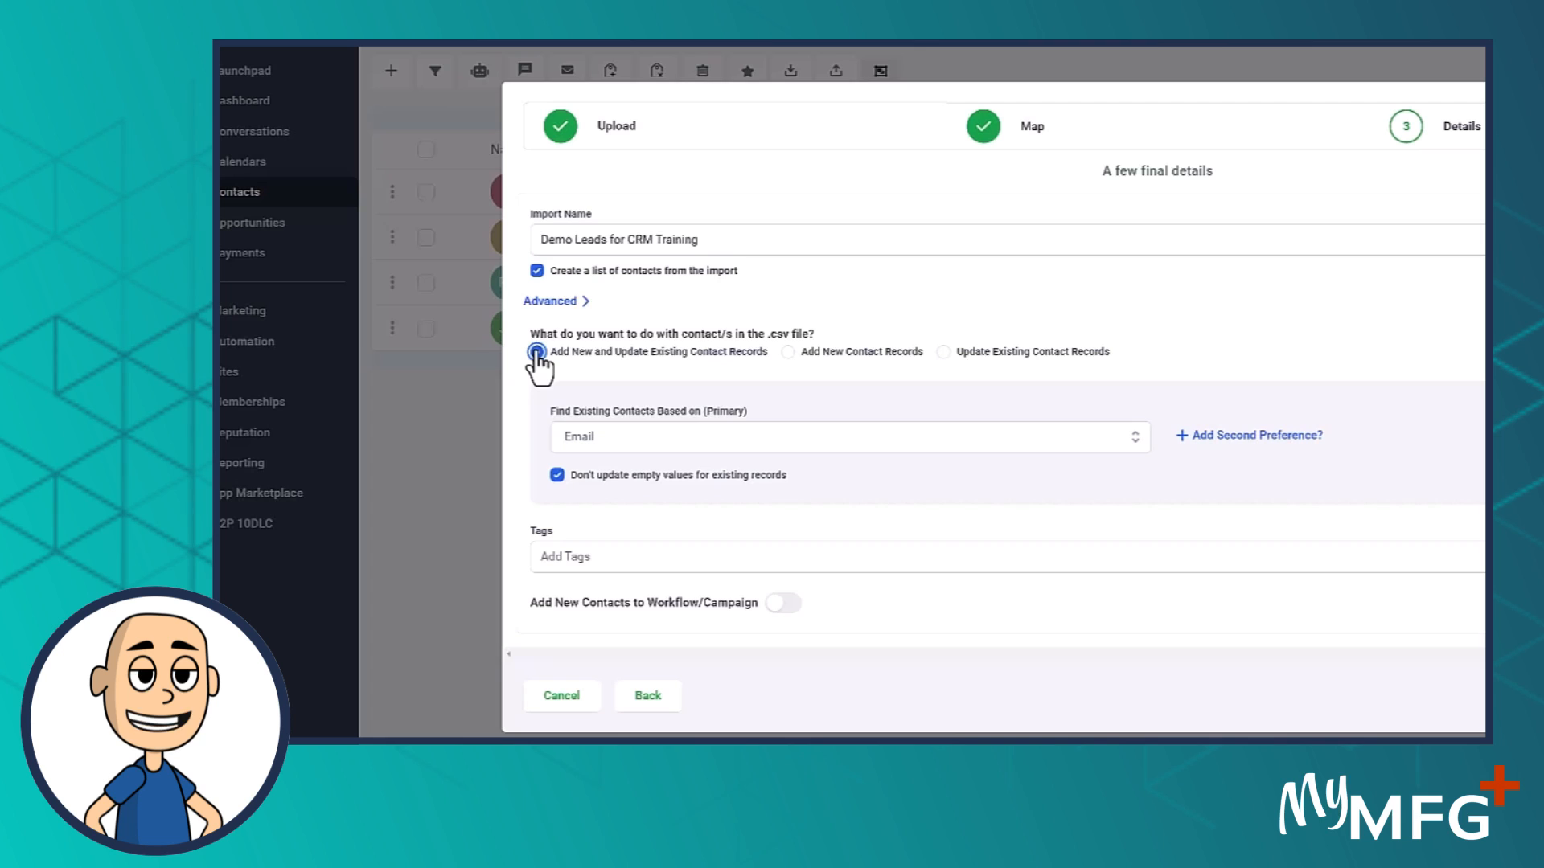
left_click(608, 440)
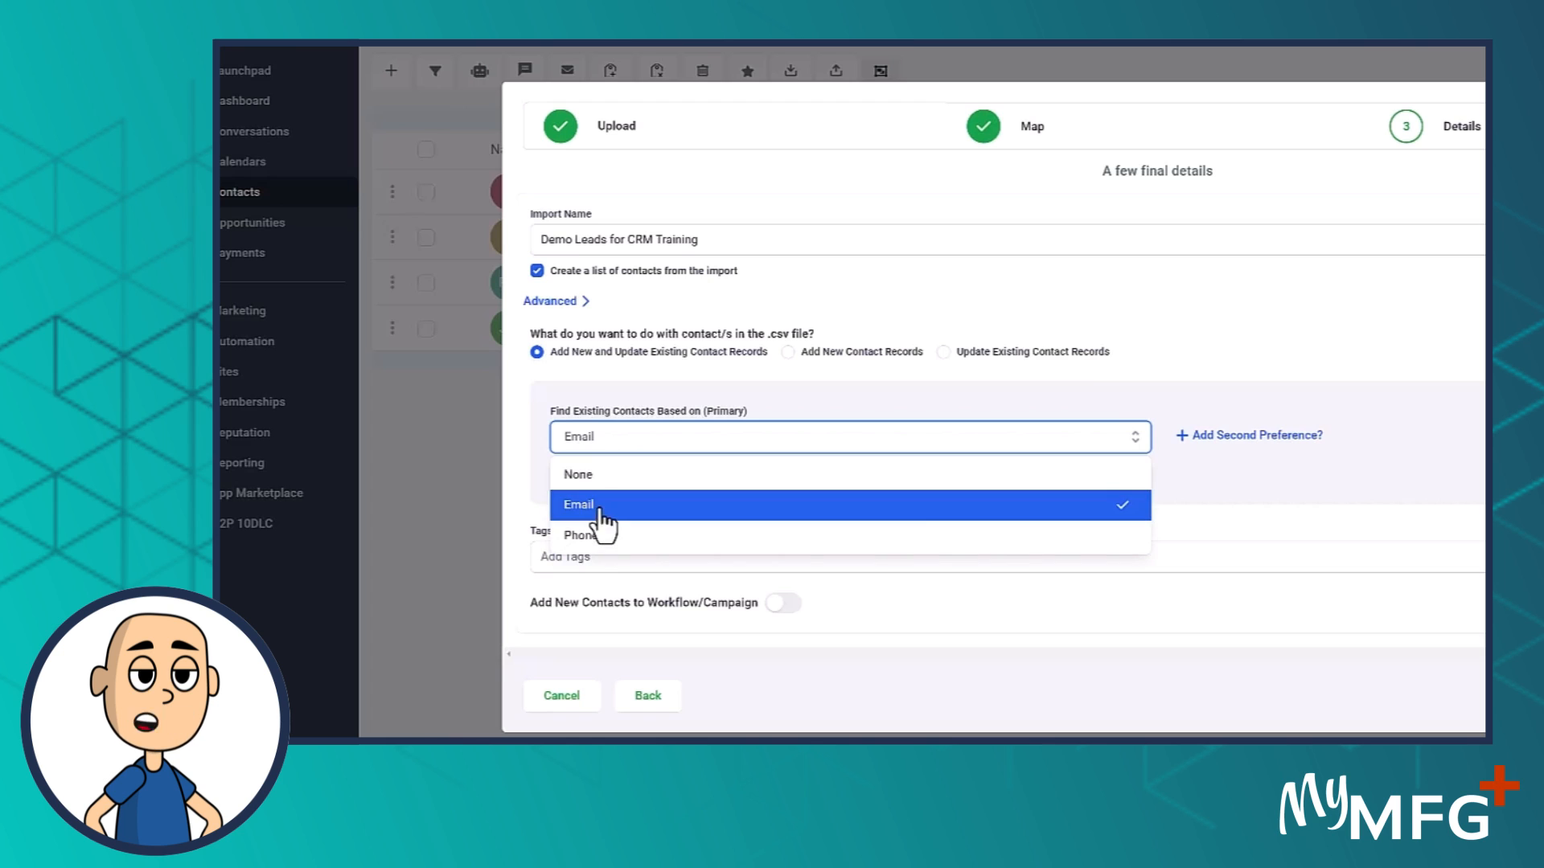
left_click(1223, 307)
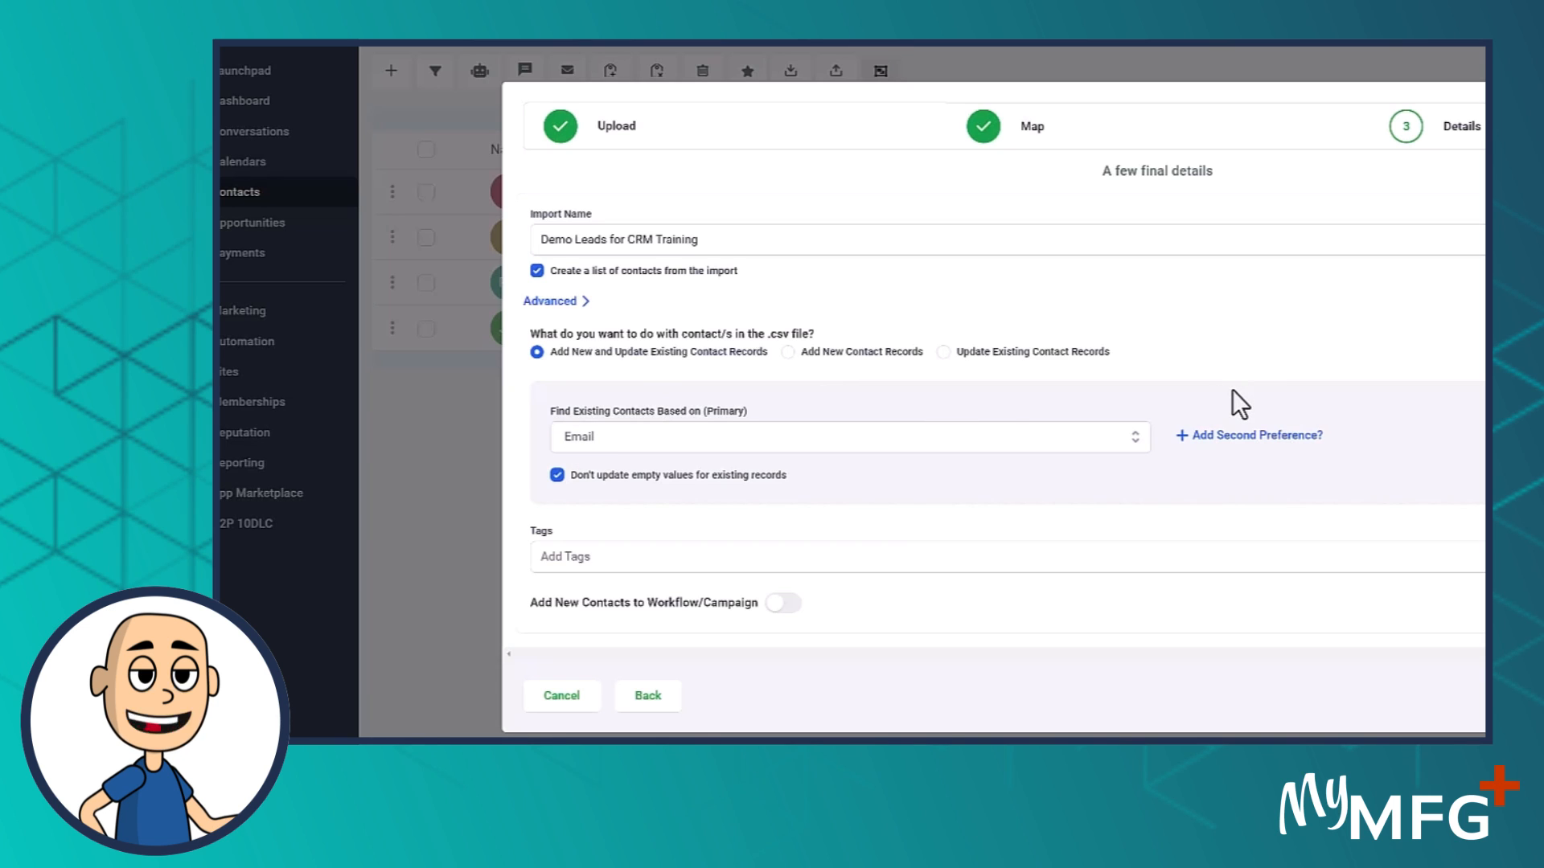
- Create and add the tags import-list, aca and medicare in the import's Tags field
left_click(599, 470)
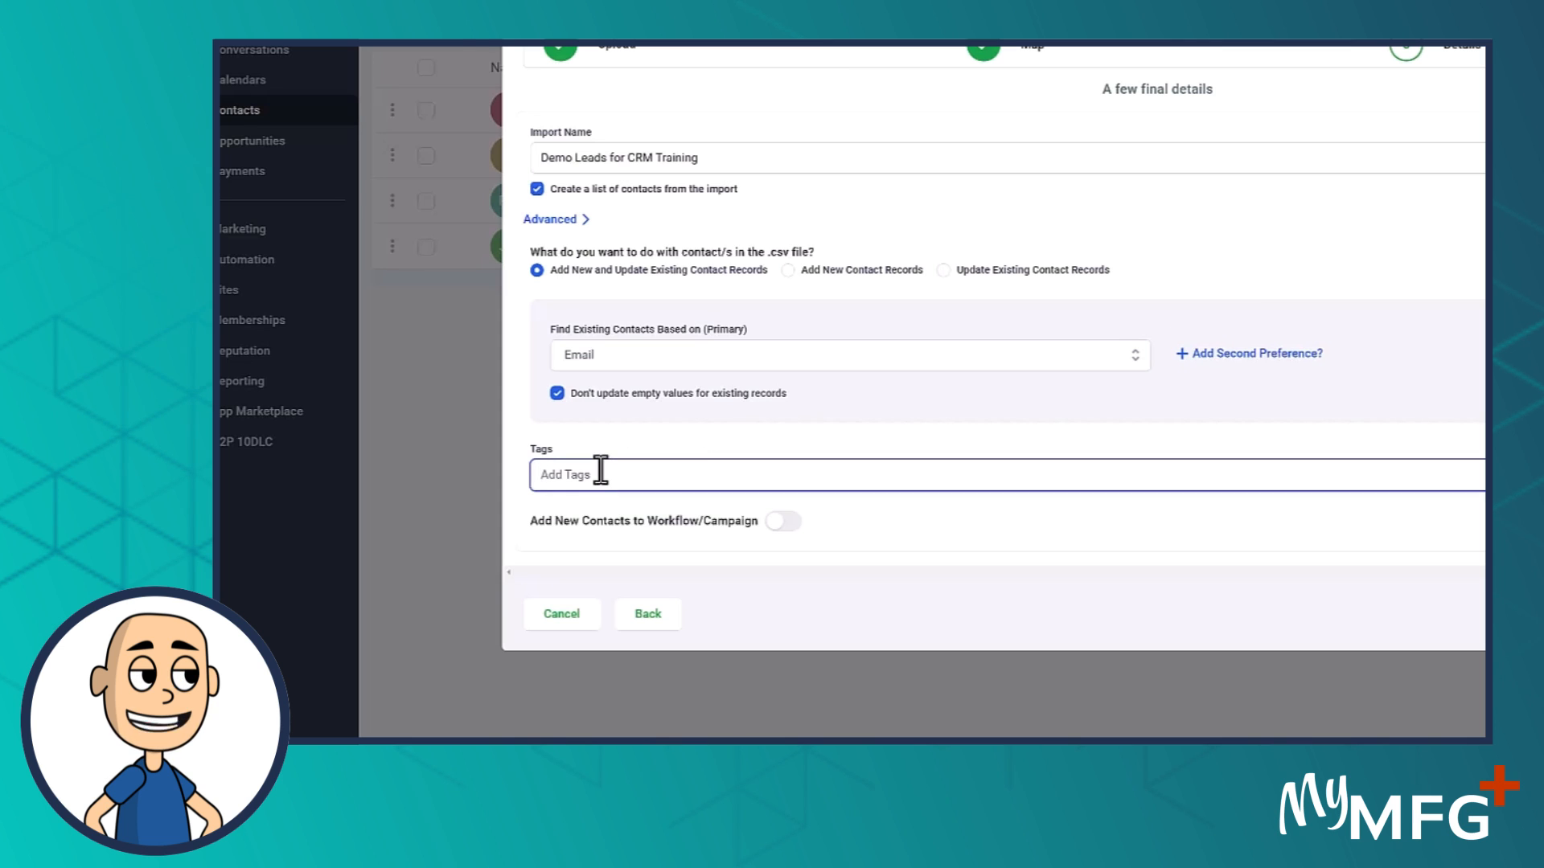
type("impor")
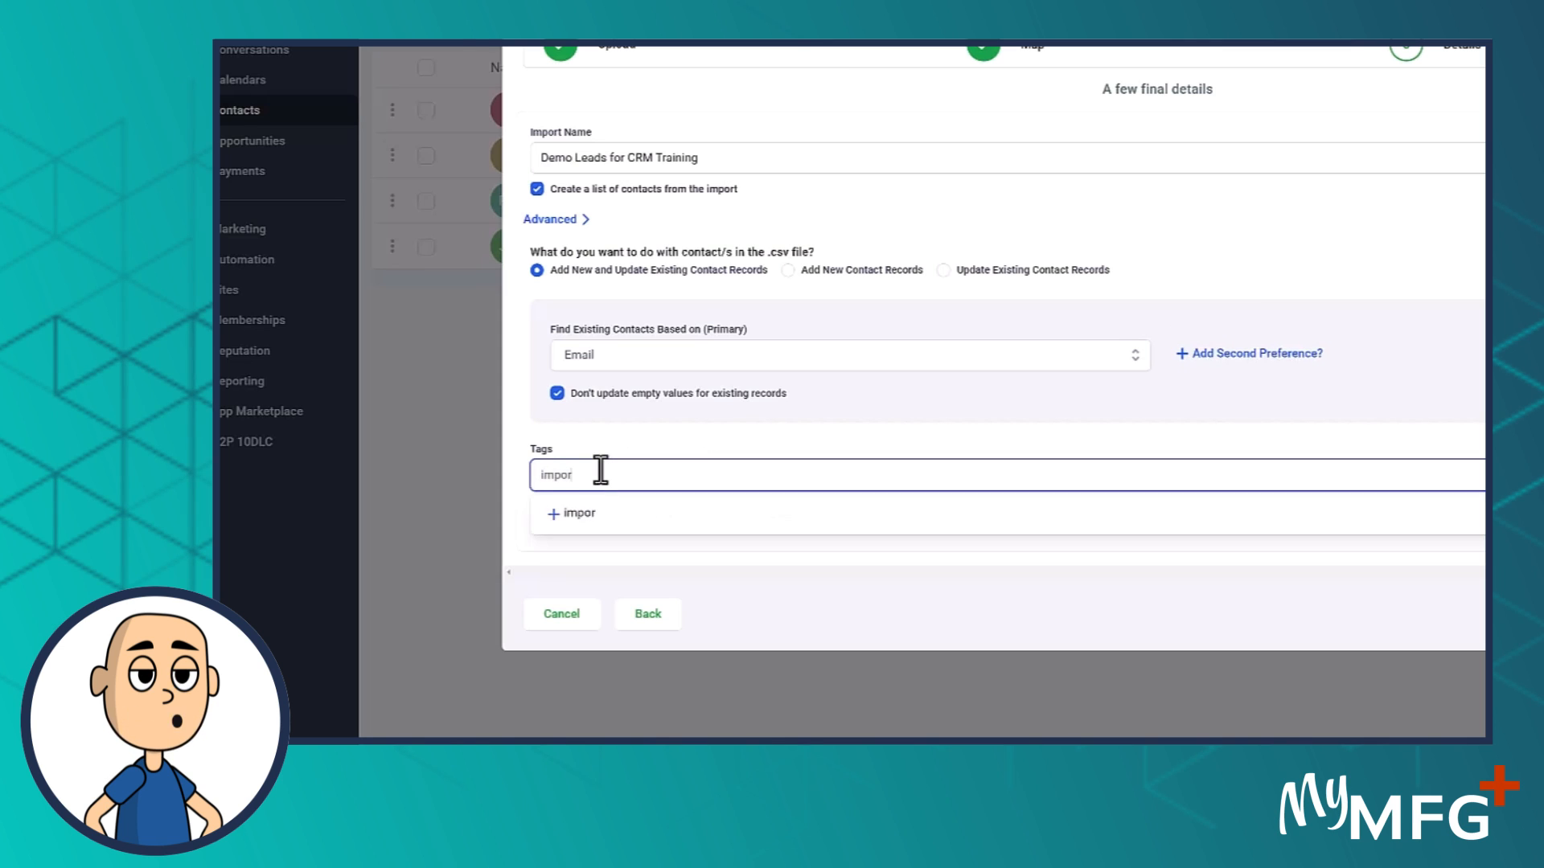
type("t-list")
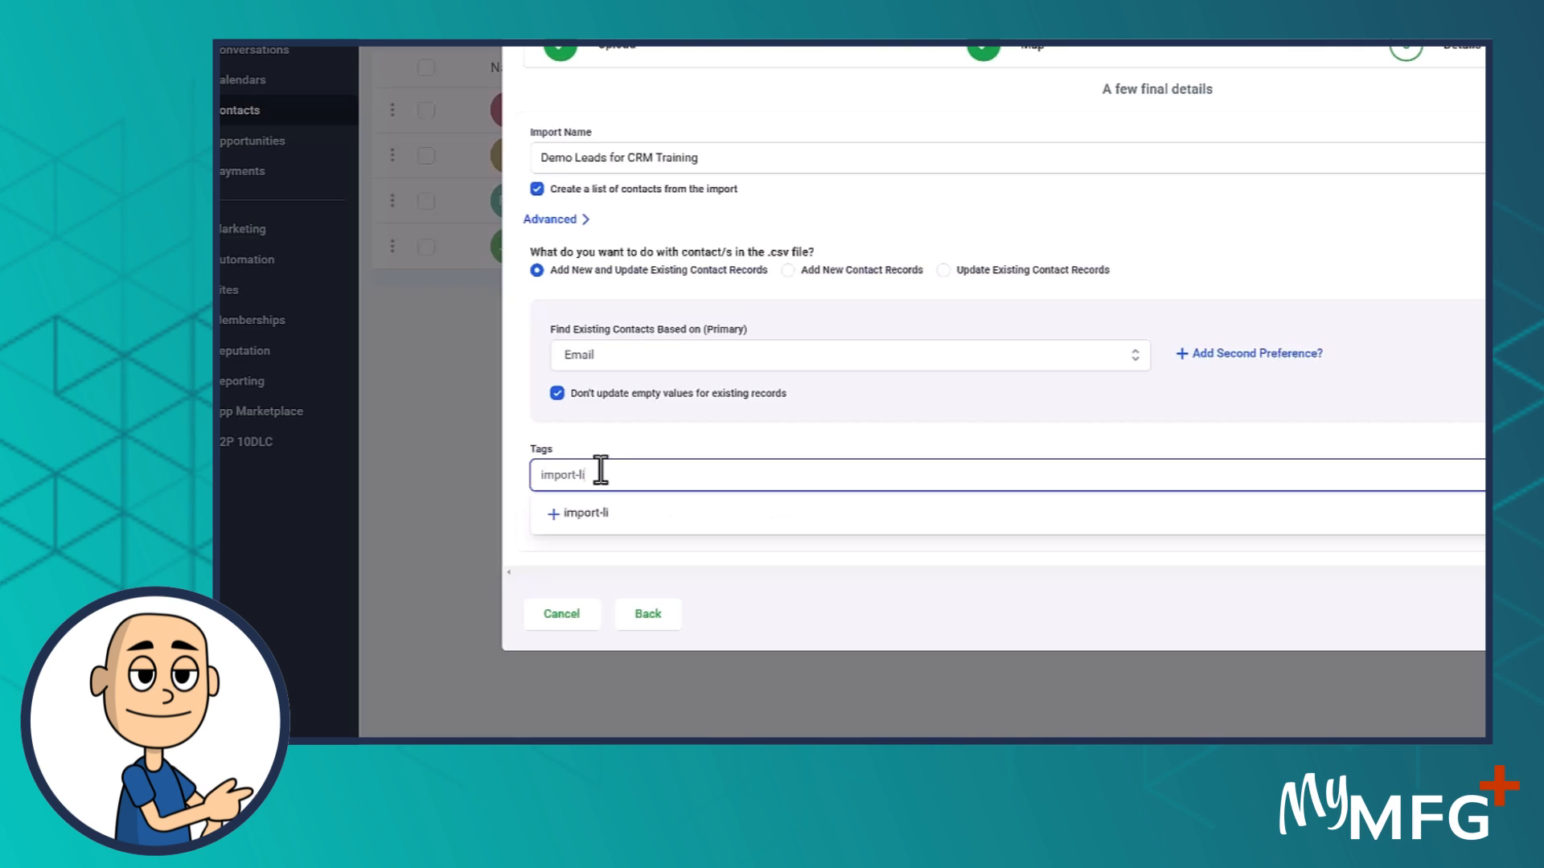
left_click(595, 515)
left_click(691, 468)
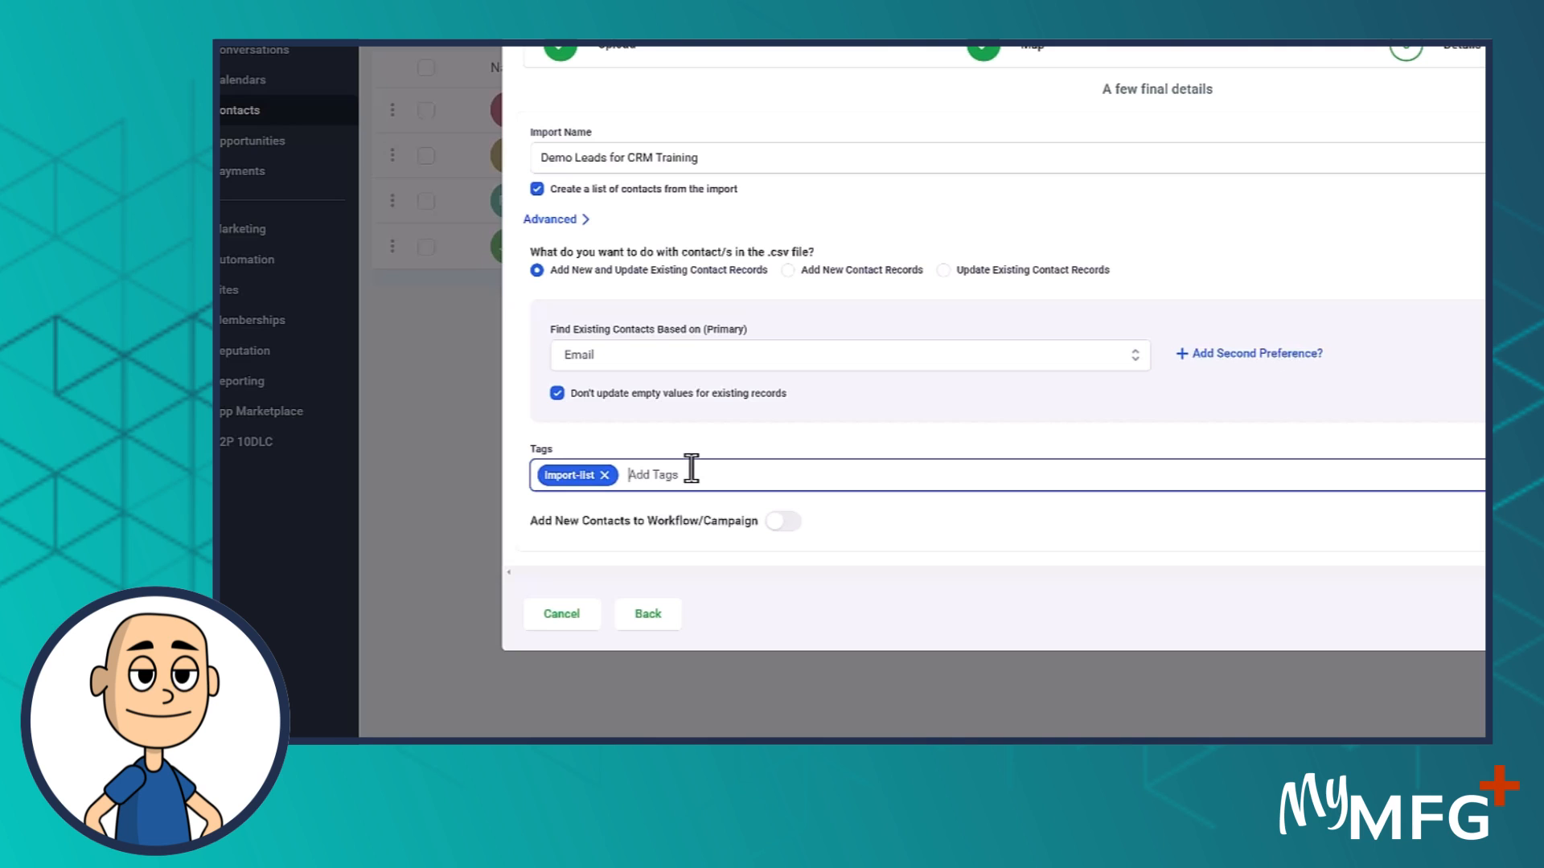
type("ACA")
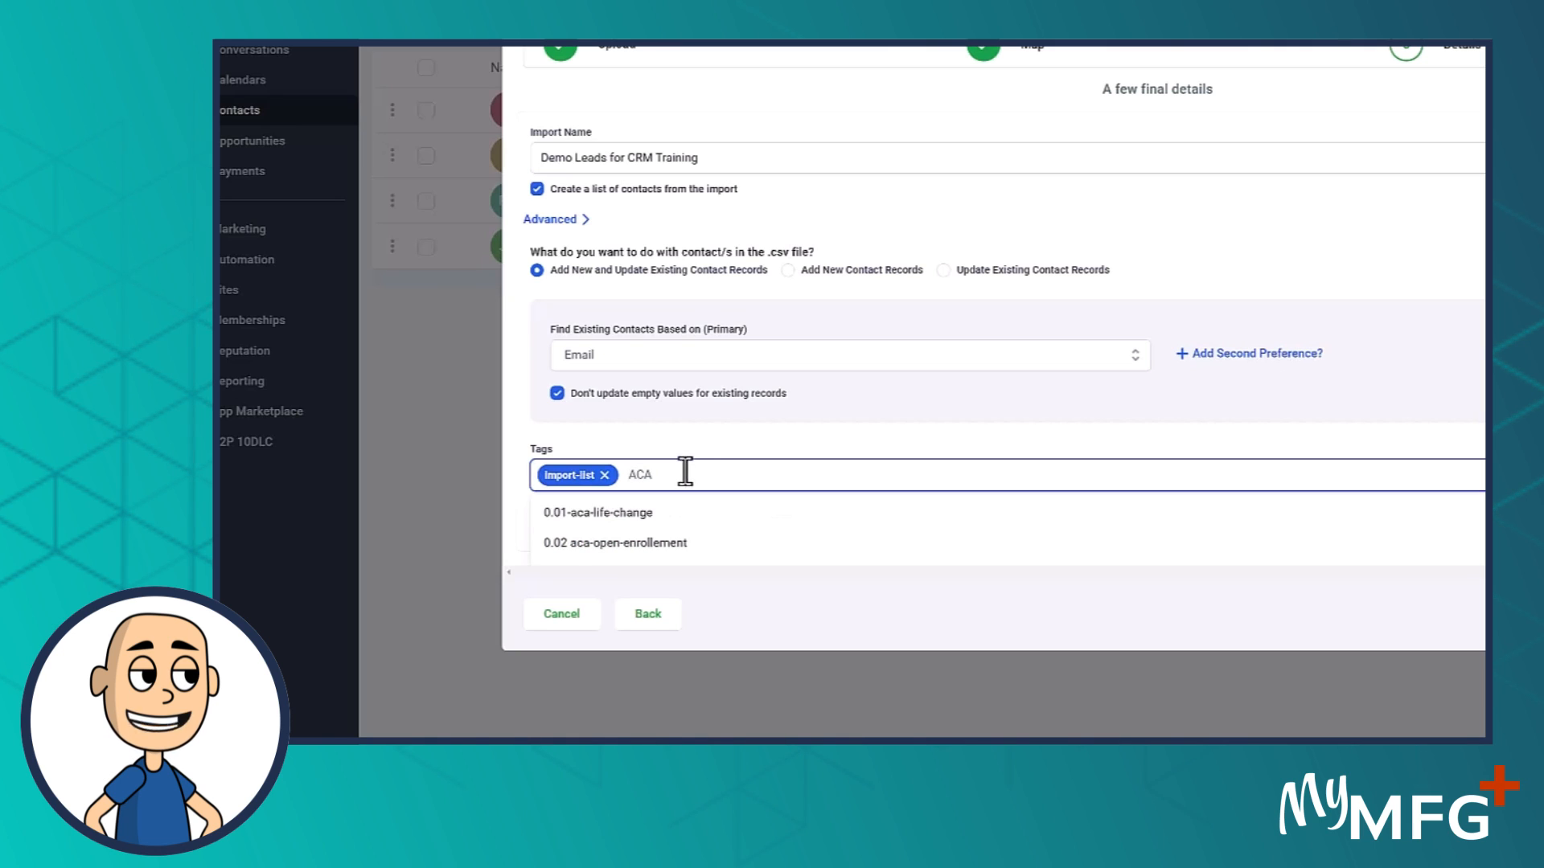
scroll(680, 500, "down", 1)
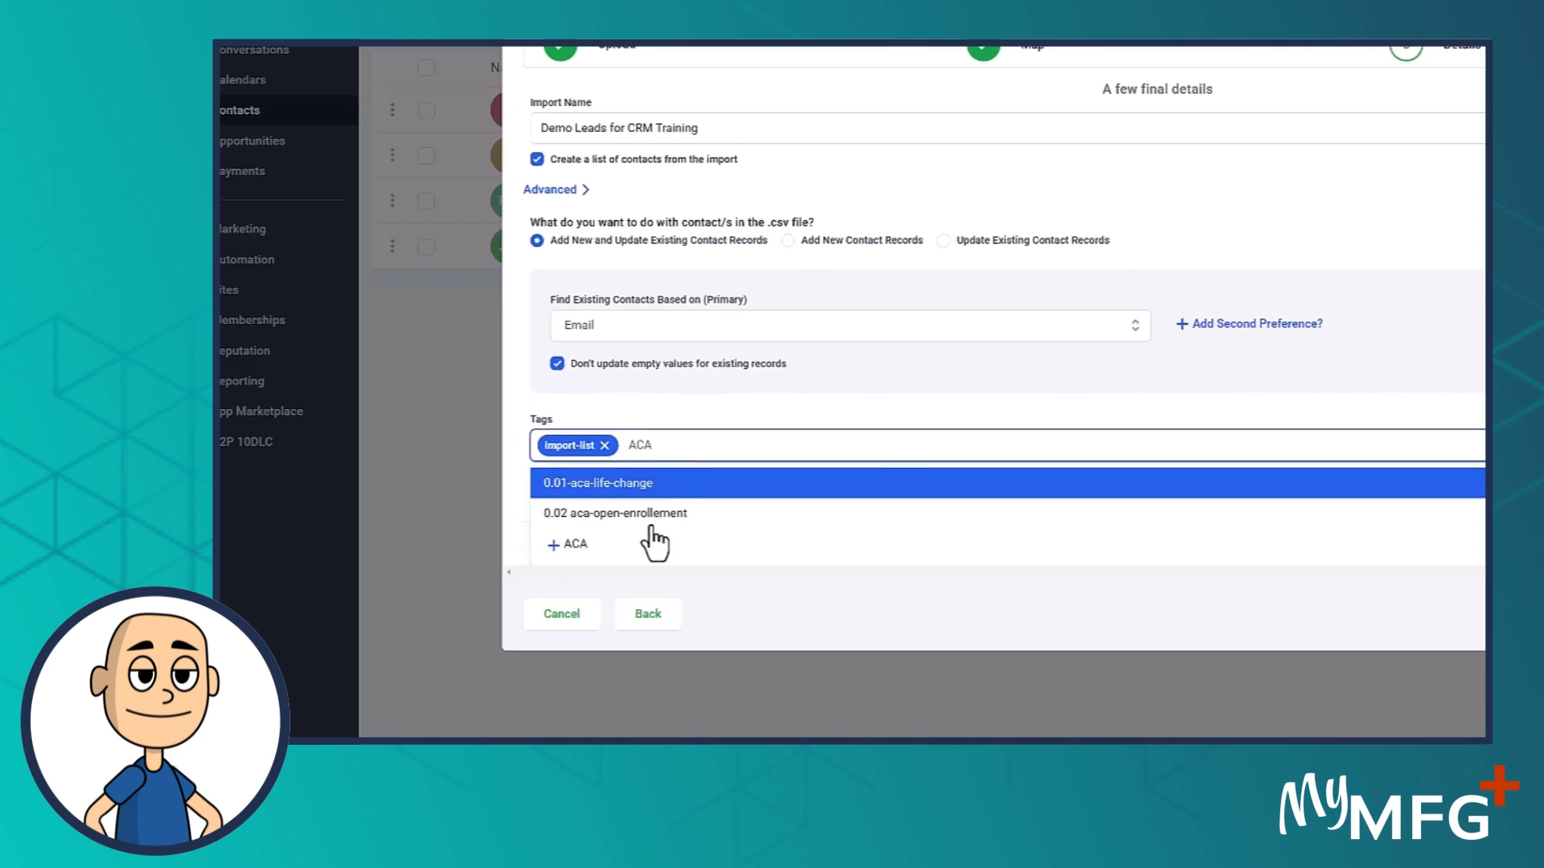
left_click(682, 544)
left_click(705, 474)
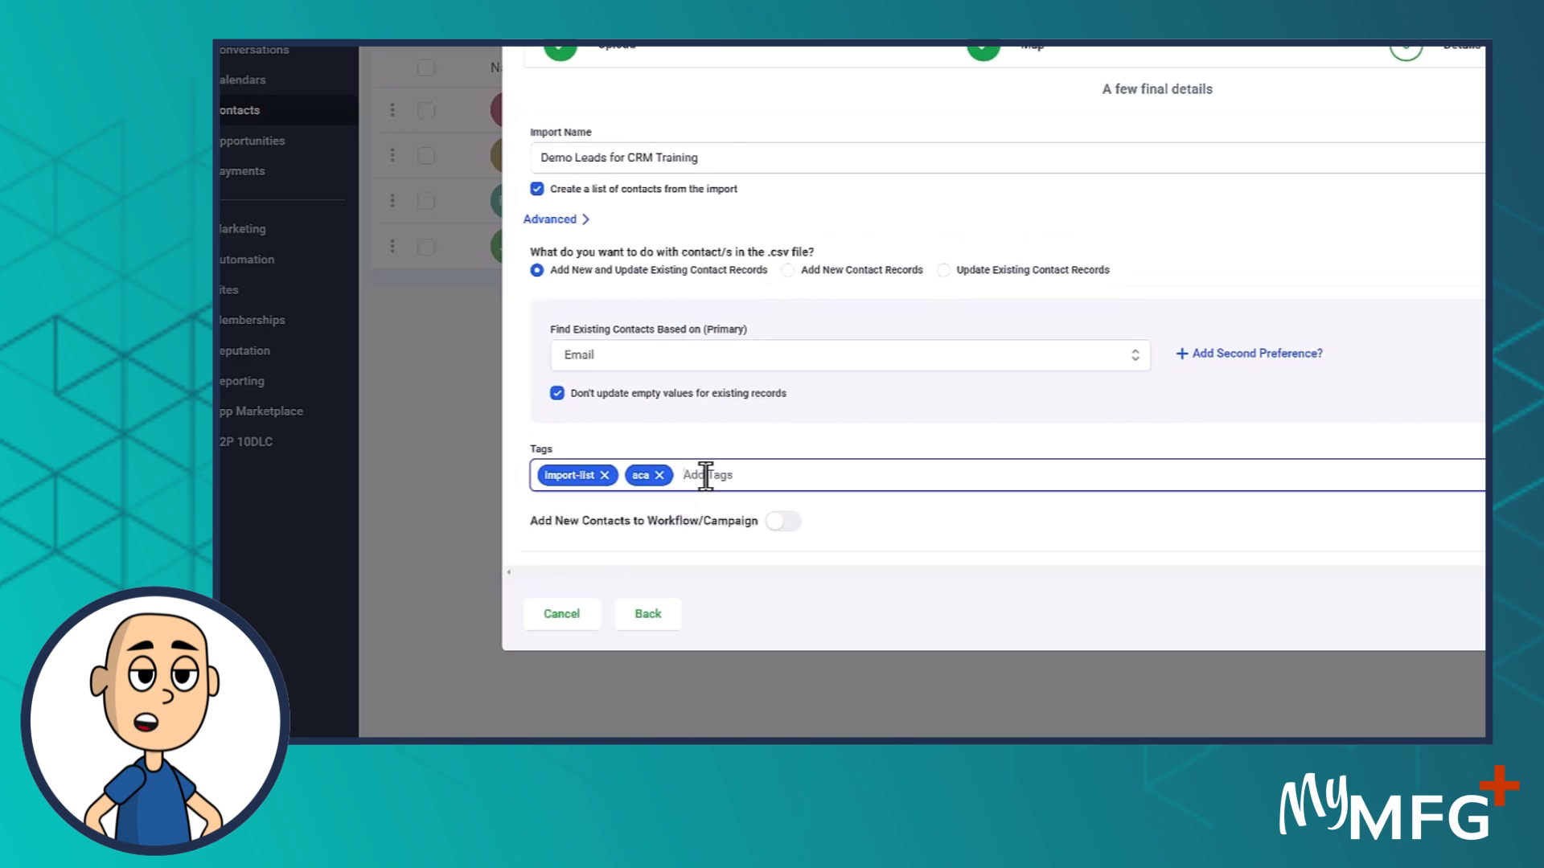
type("Medicare")
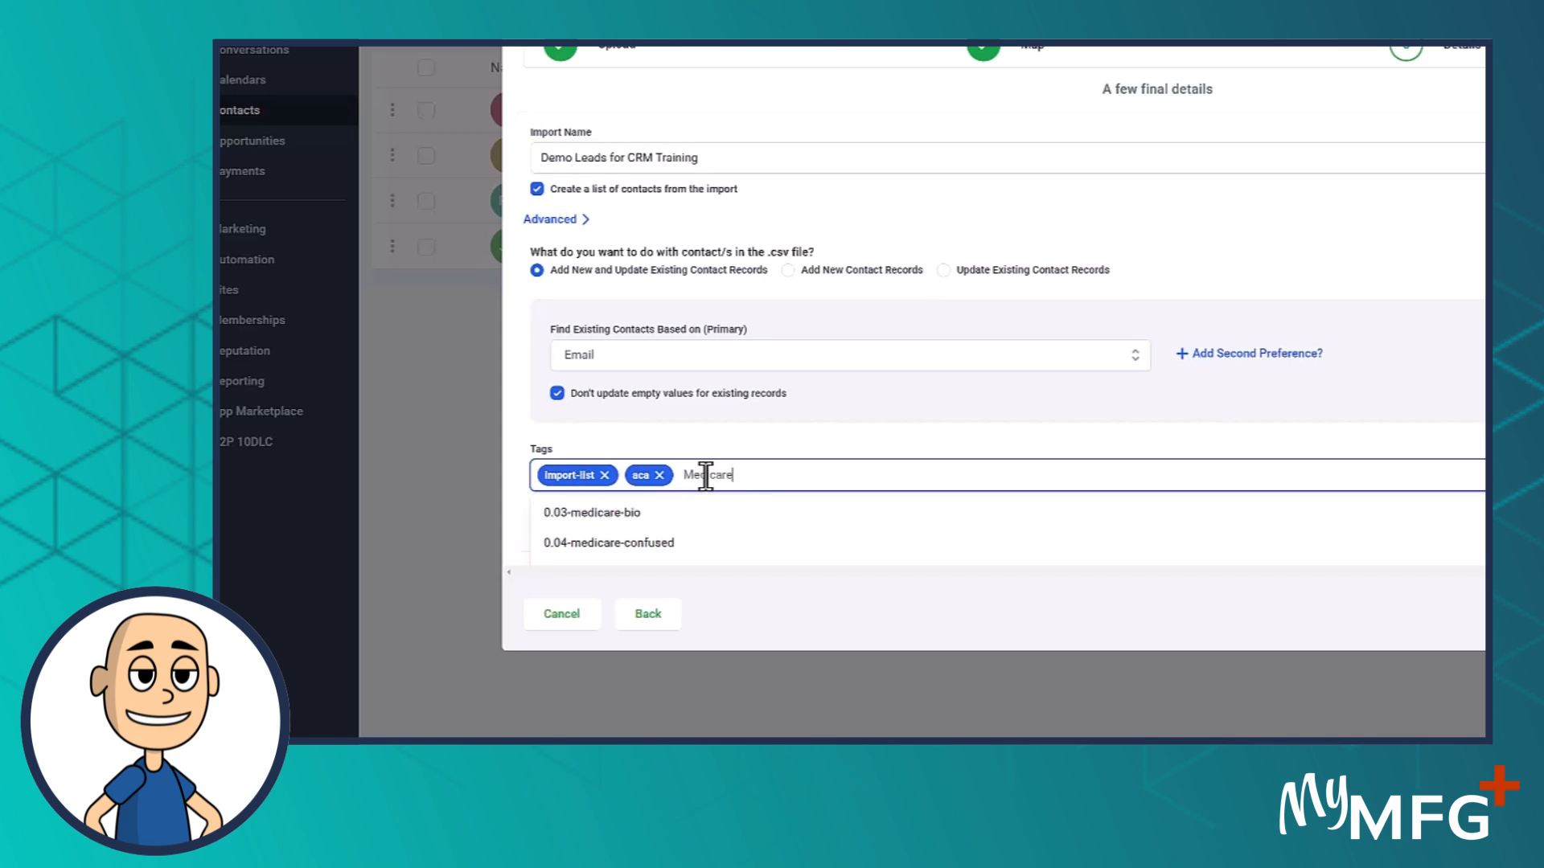
scroll(728, 483, "down", 2)
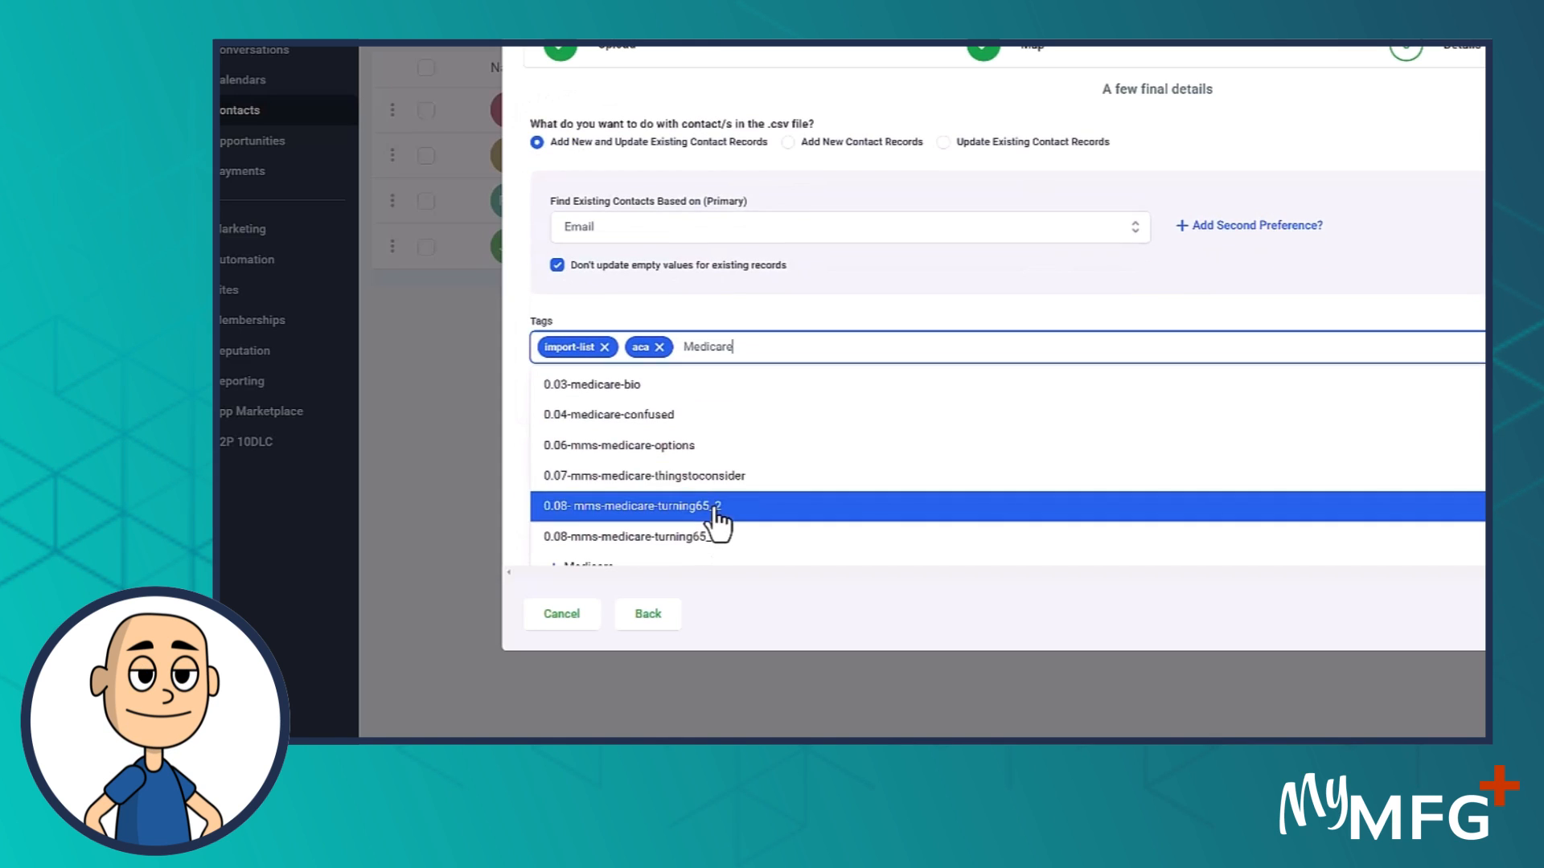
scroll(718, 518, "down", 1)
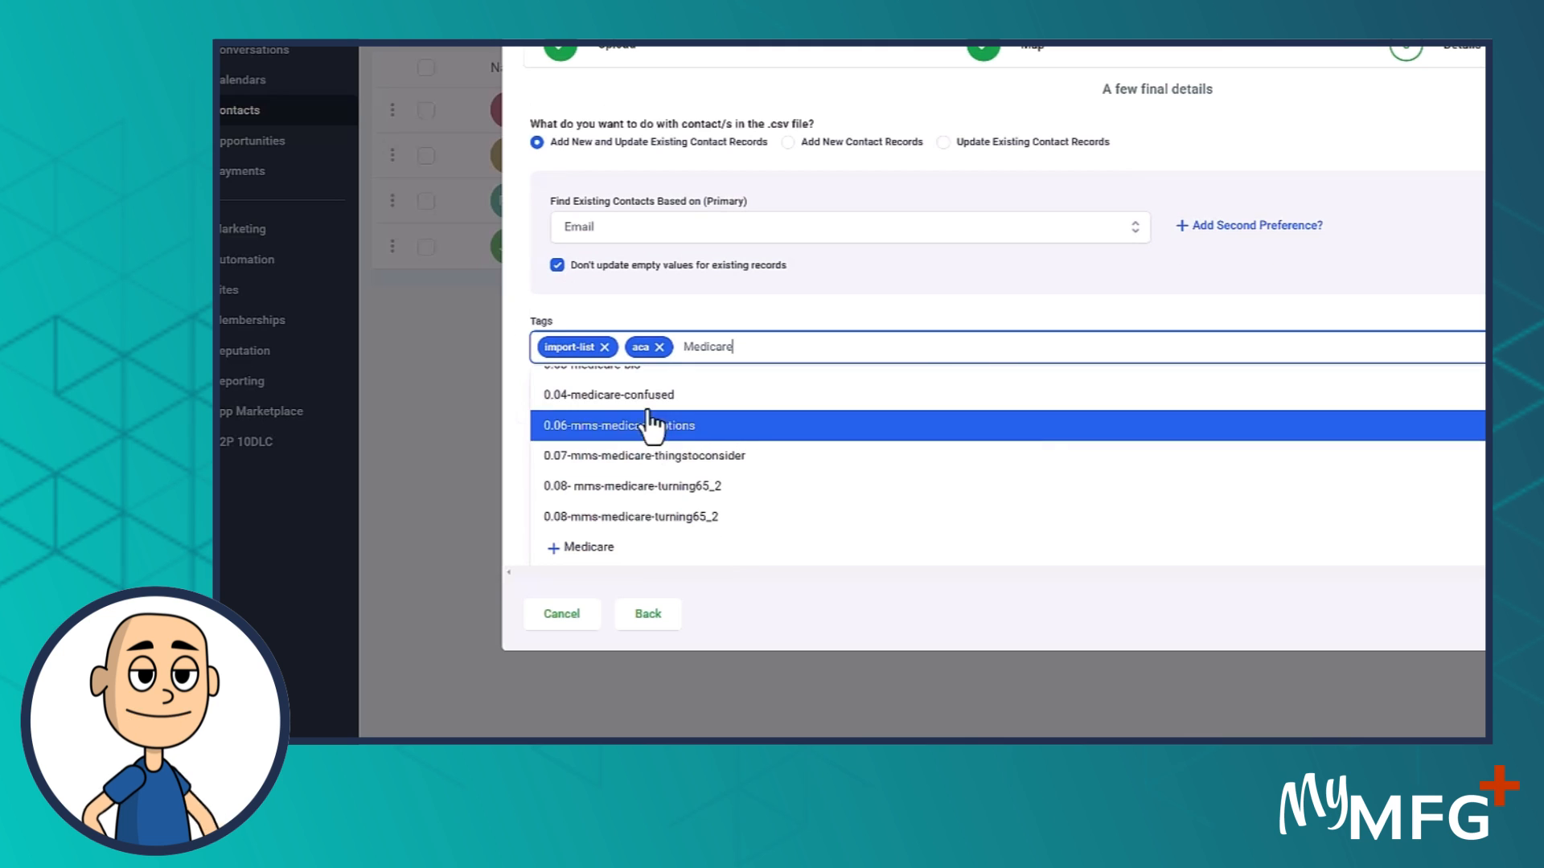
left_click(574, 547)
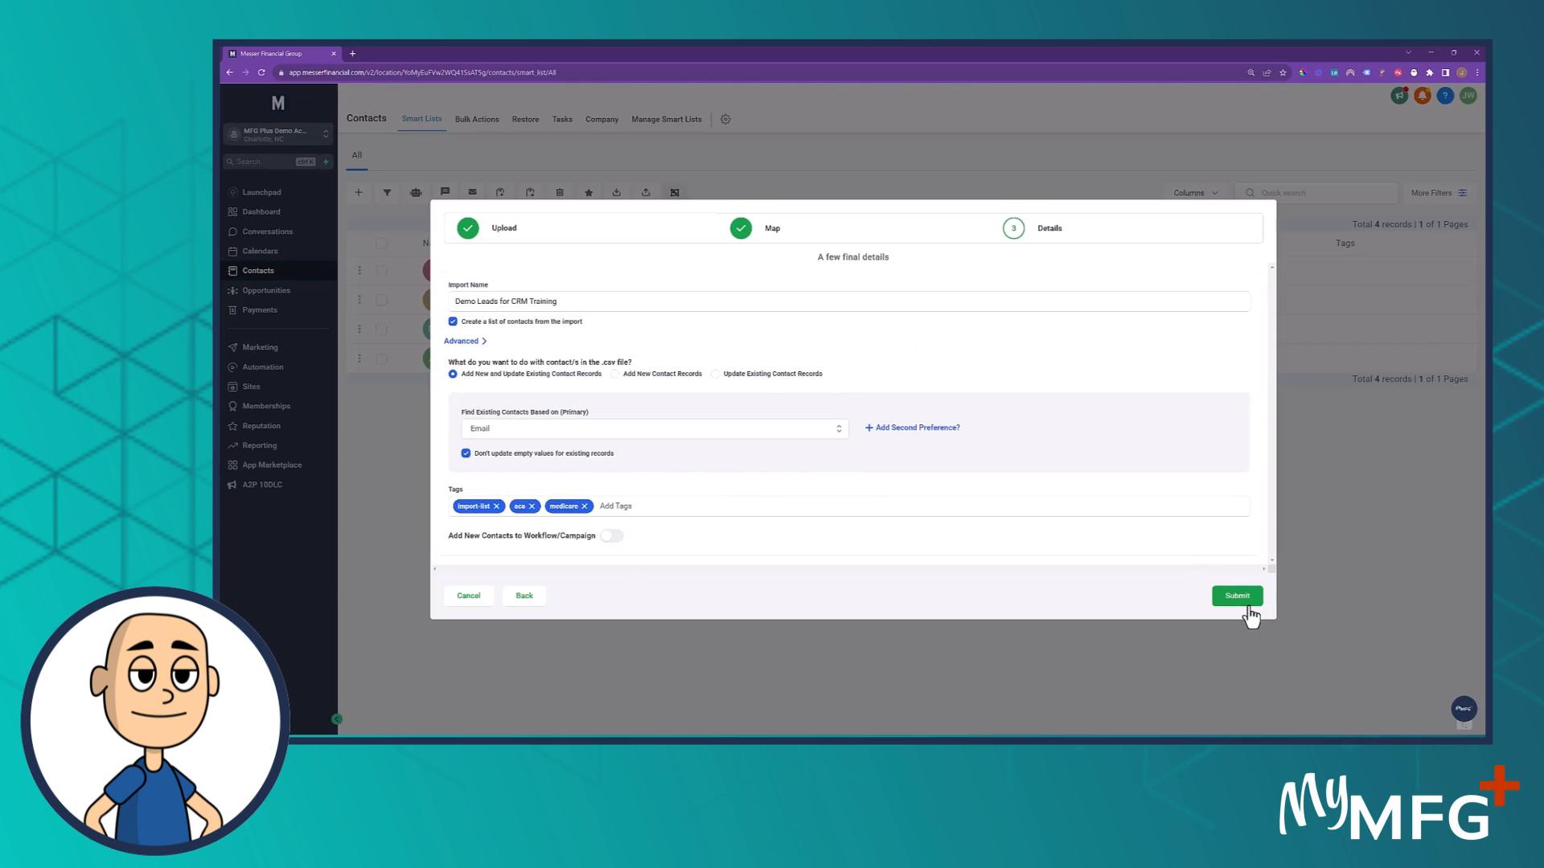
- Submit the import and open its progress under Contacts > Bulk Actions
left_click(1238, 597)
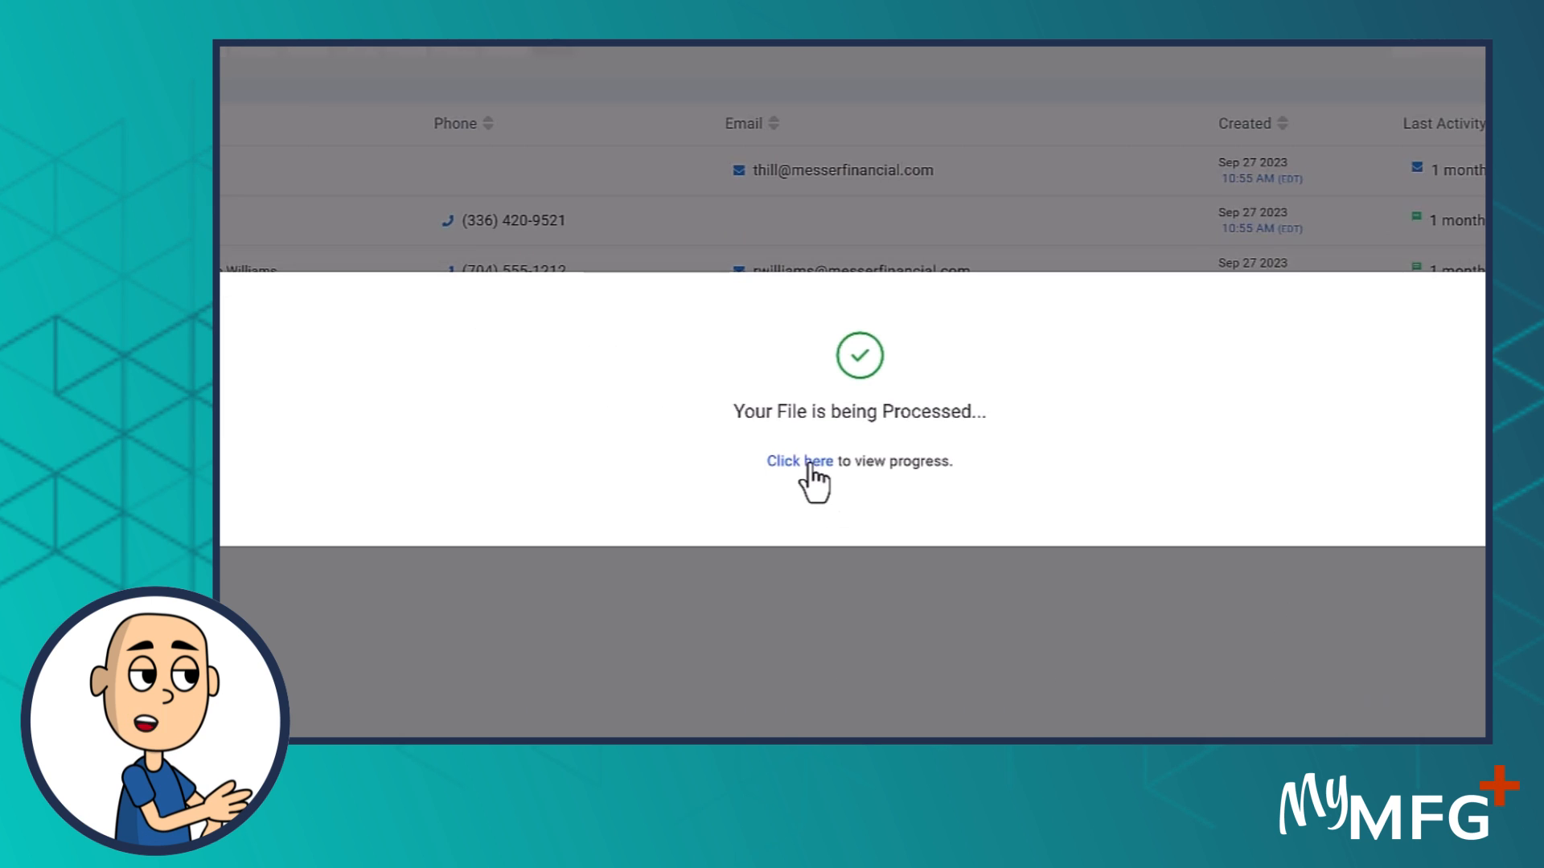
left_click(809, 463)
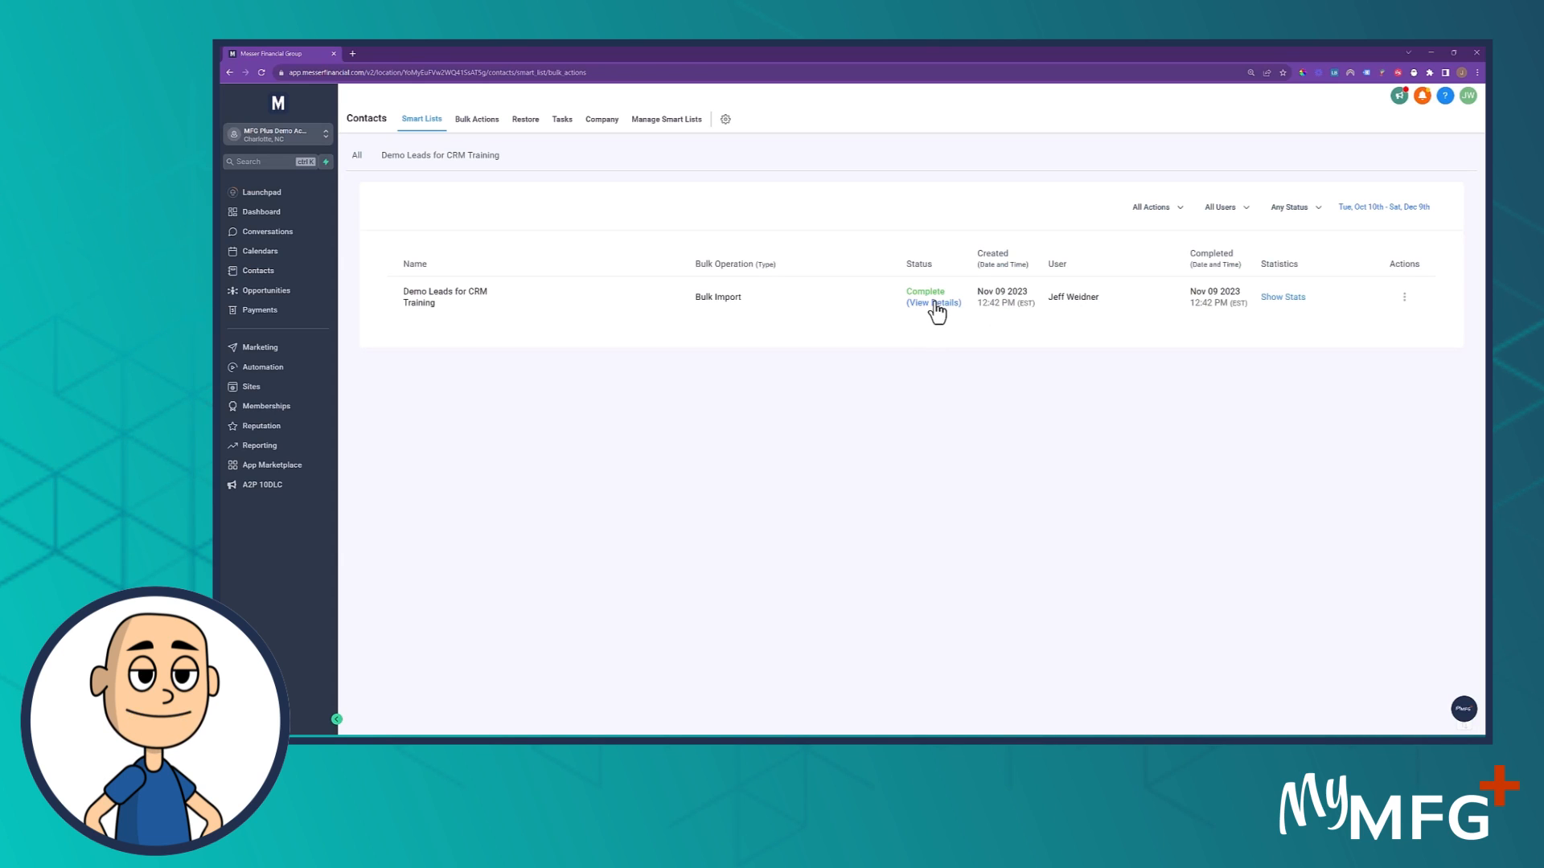
- Check the completed bulk import's details for Demo Leads for CRM Training, then return to Contacts
left_click(935, 304)
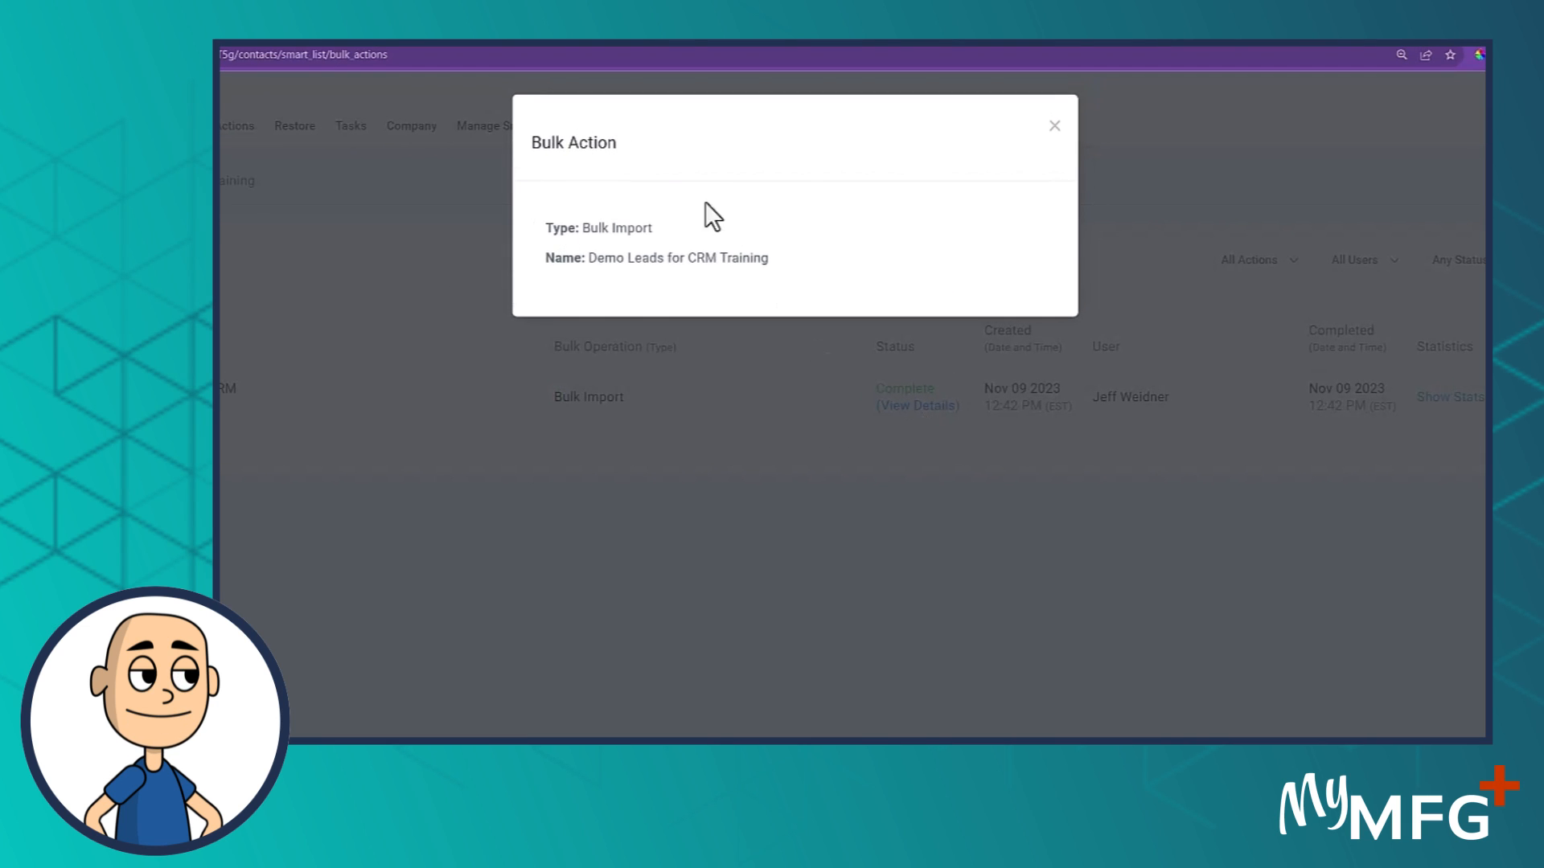
left_click(1054, 126)
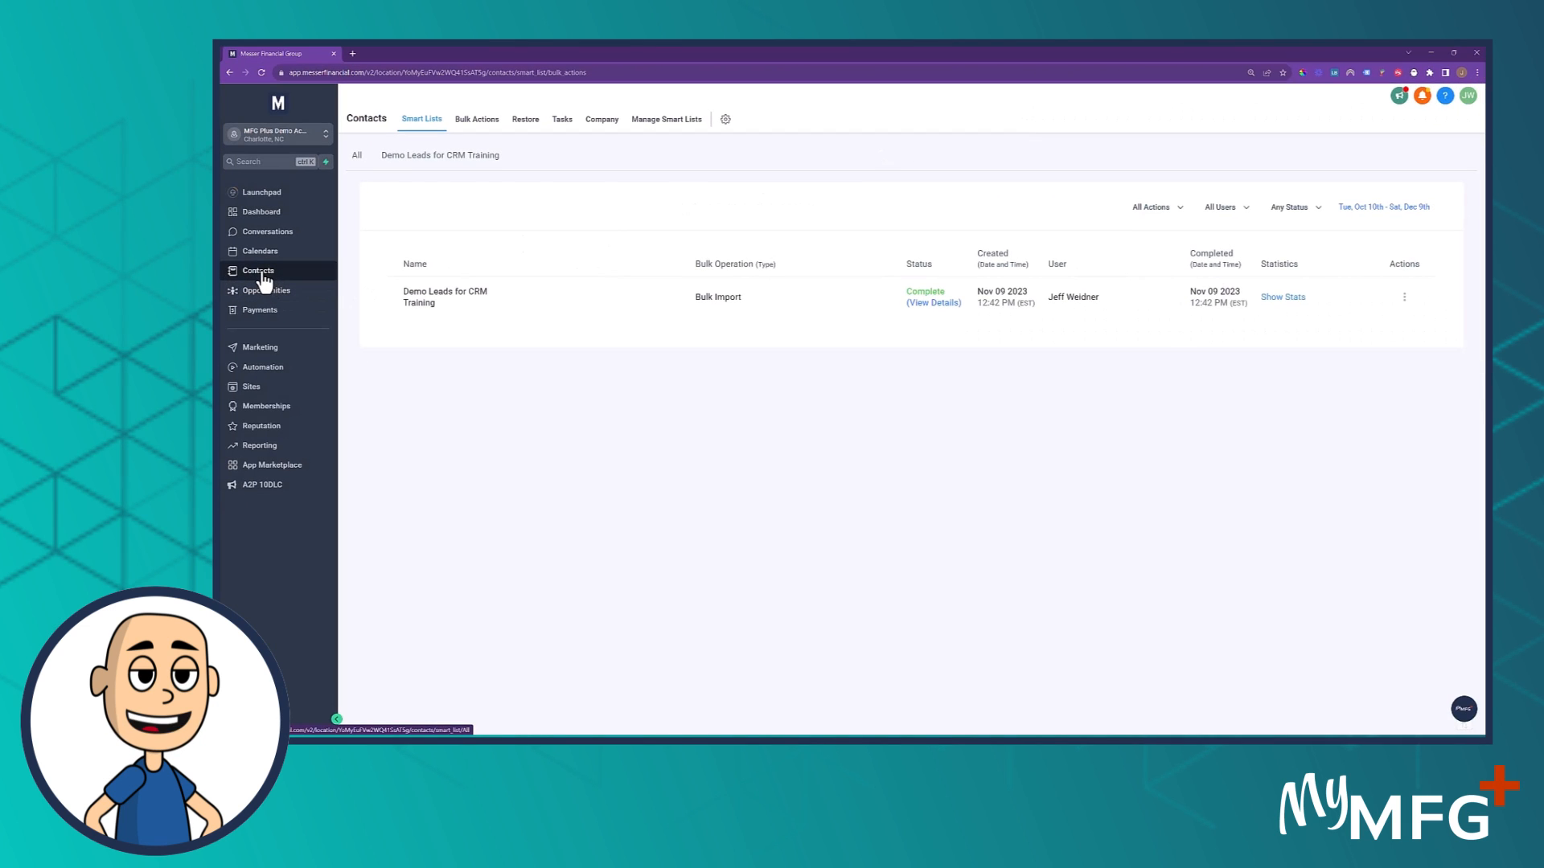
left_click(261, 278)
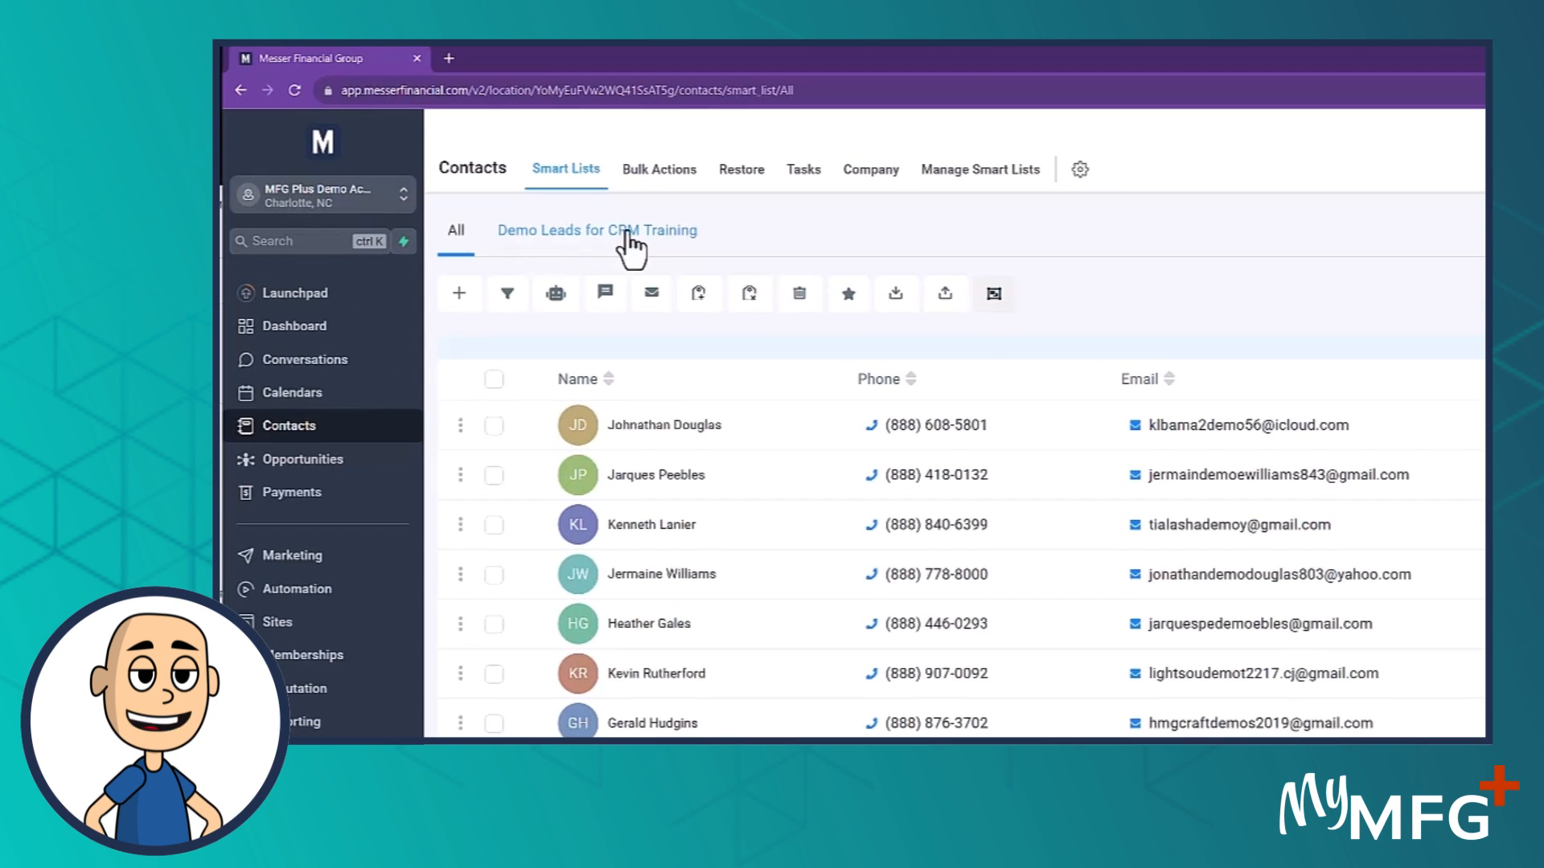
left_click(595, 232)
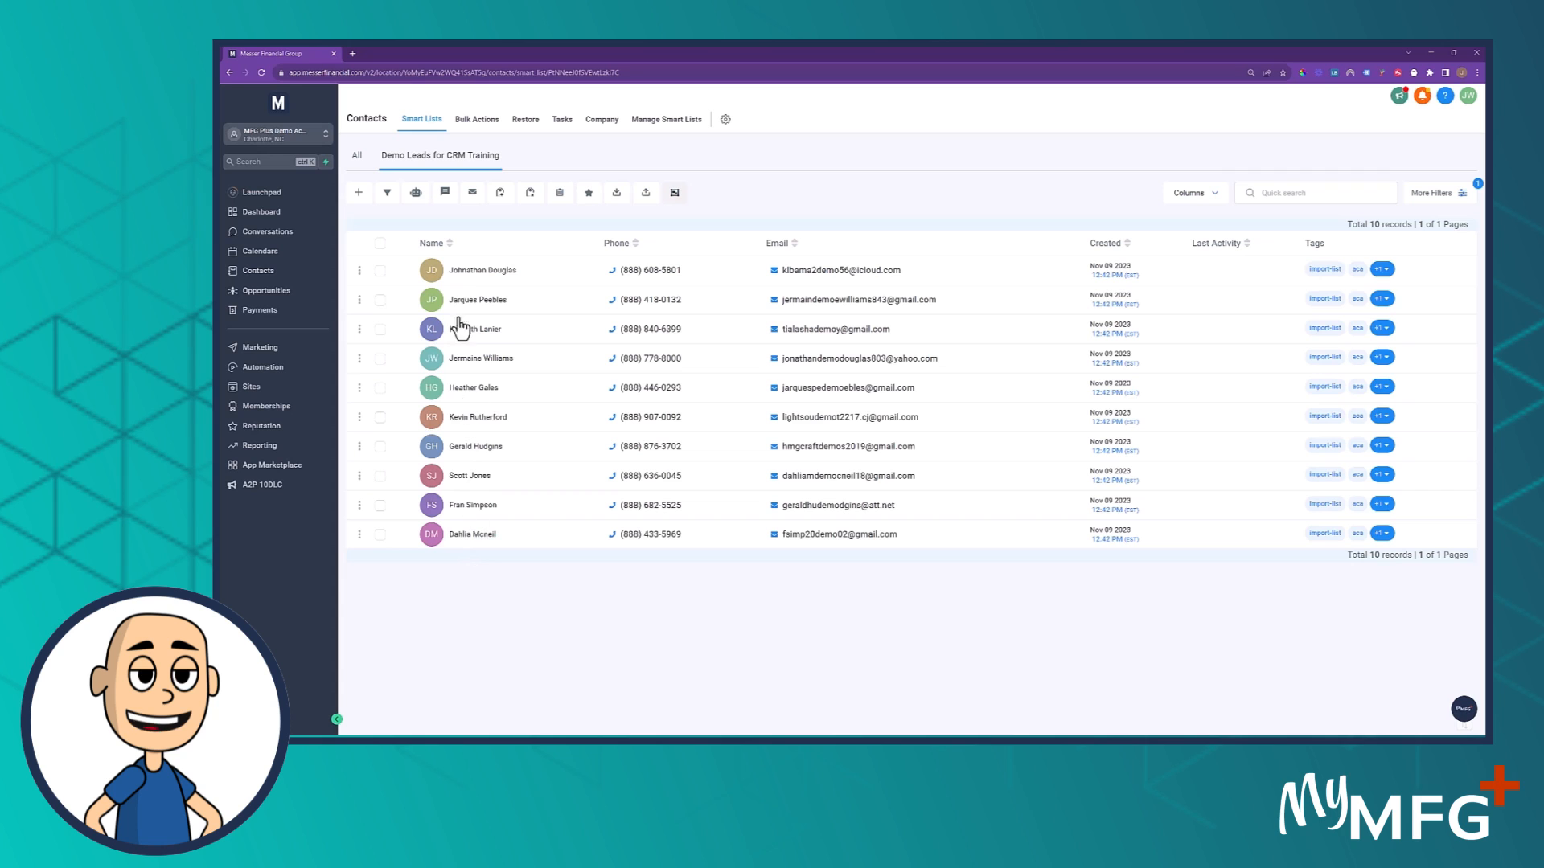
left_click(357, 157)
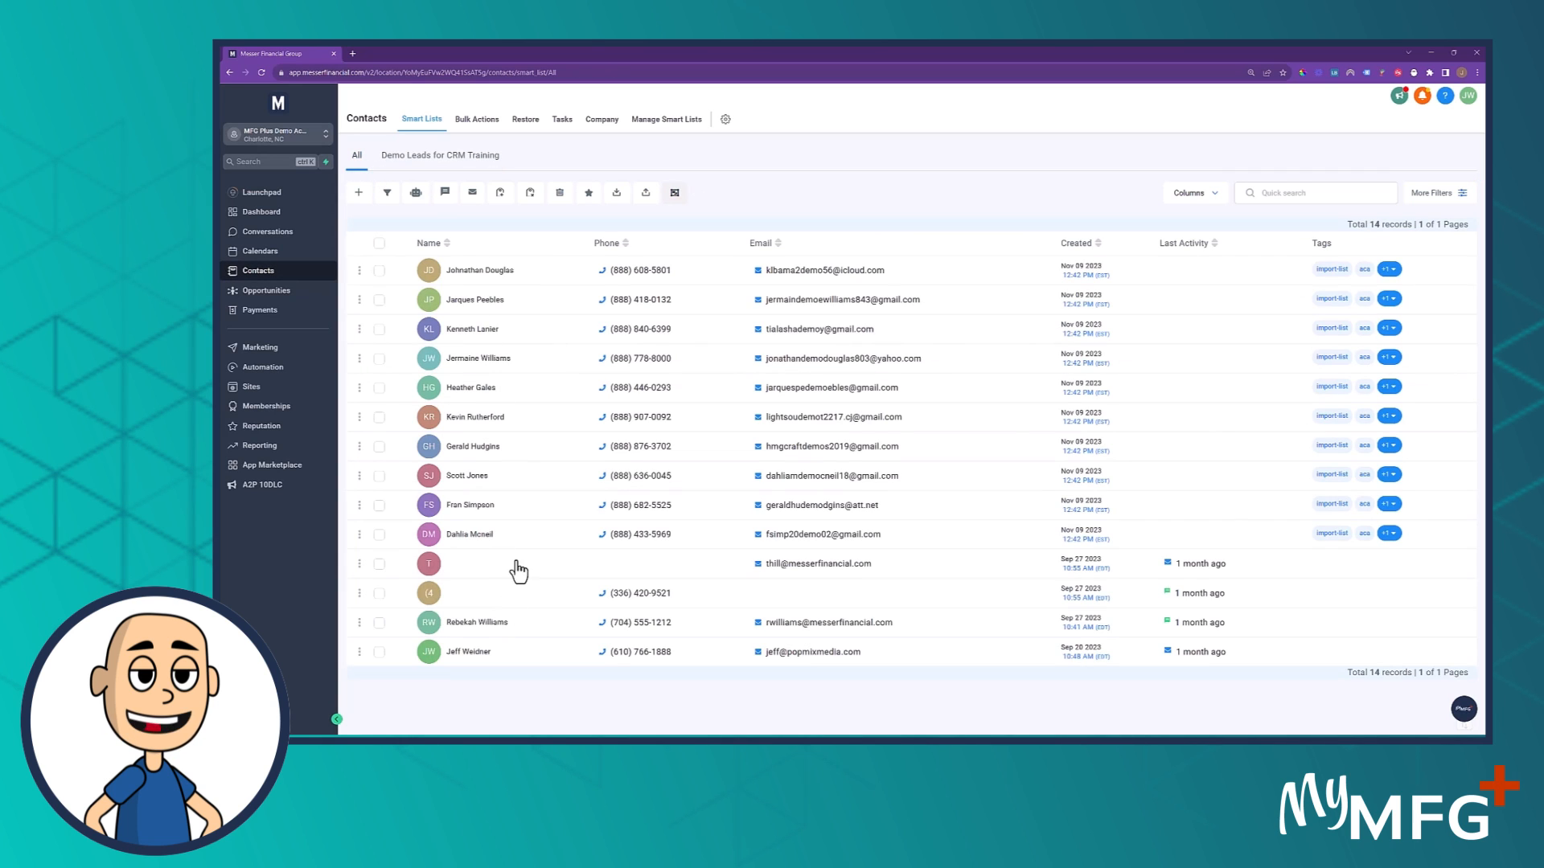